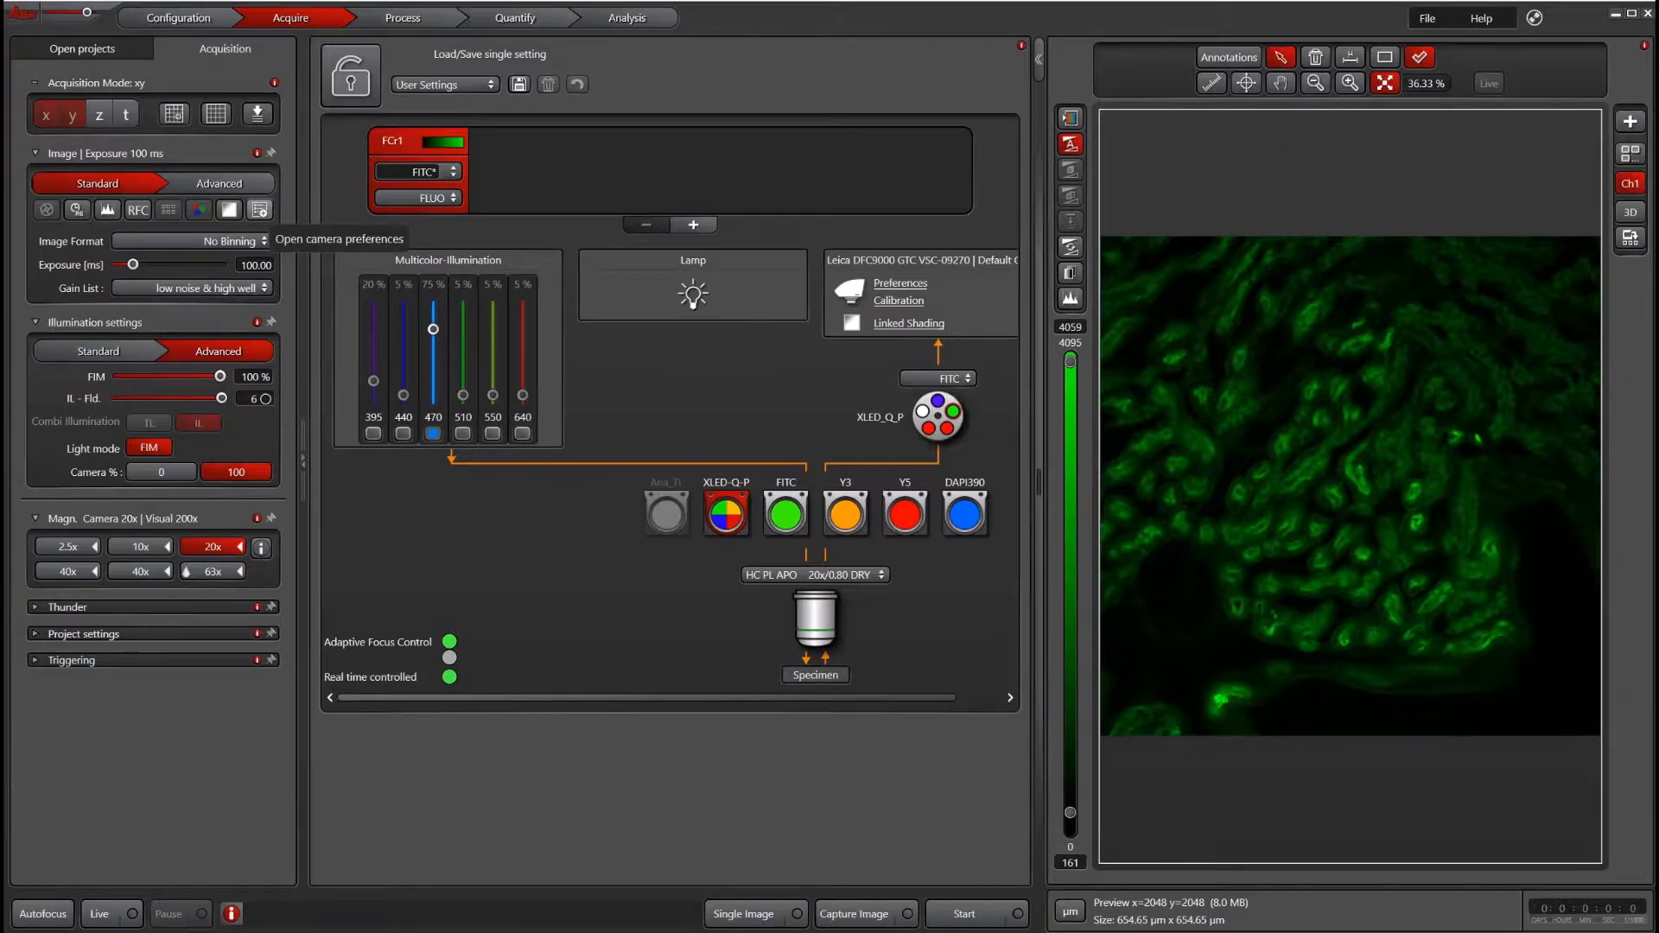
# - Open the camera preferences and review the camera selection, digitization, quality mode and C-Mount adapter options
pyautogui.click(259, 210)
pyautogui.click(1234, 219)
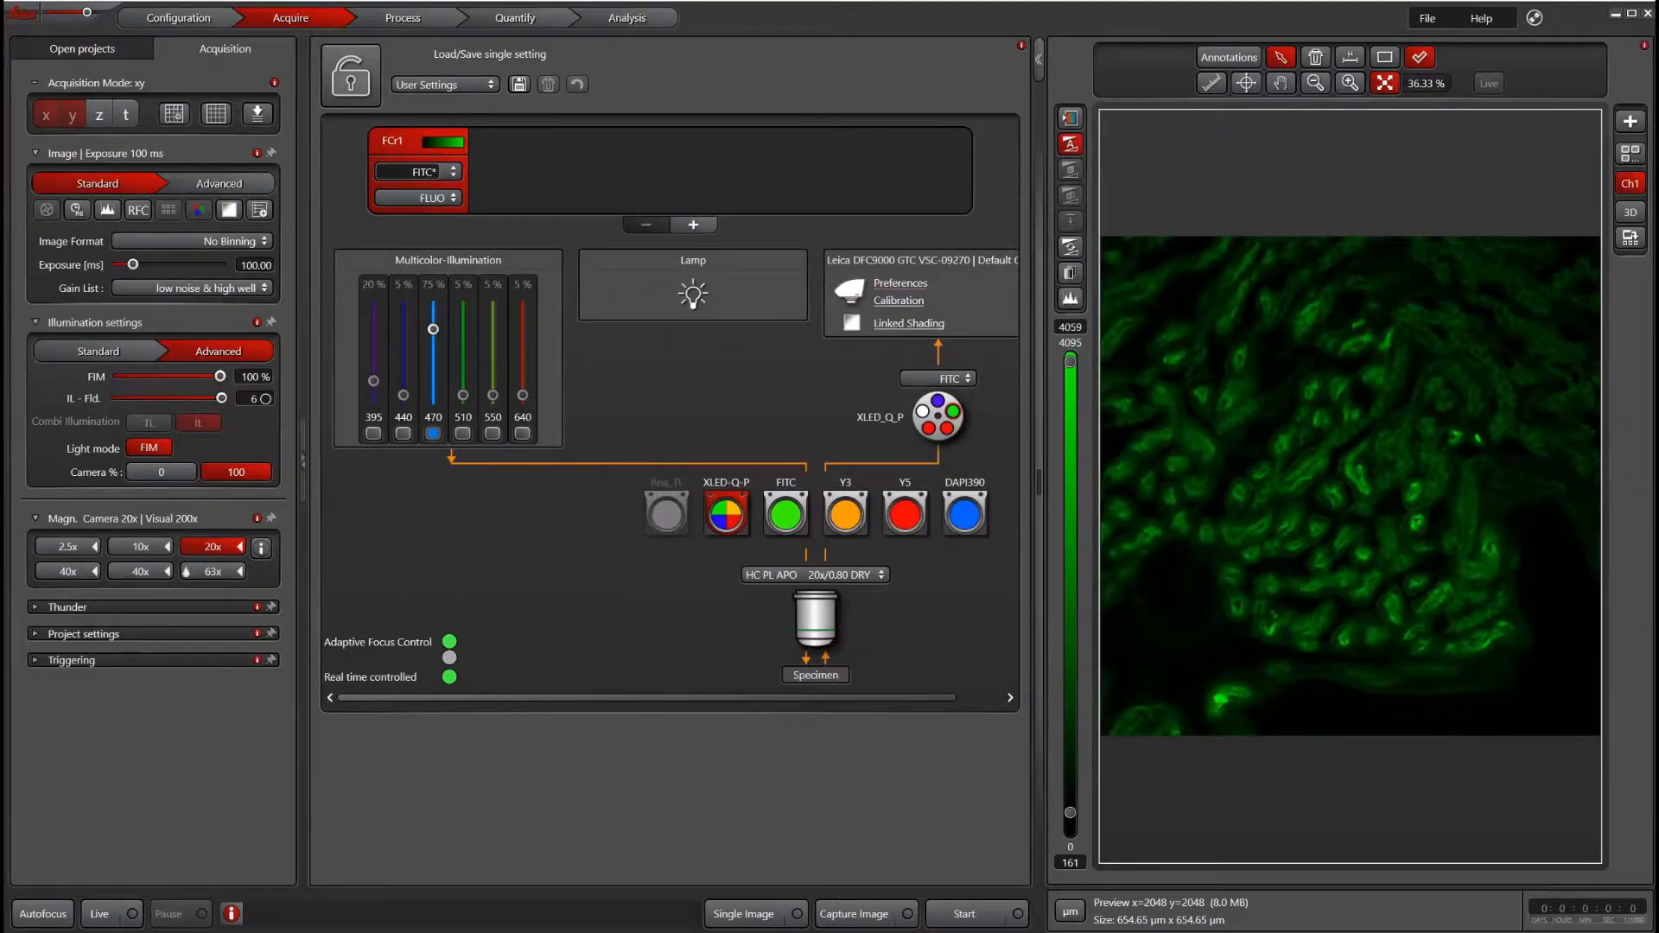
pyautogui.click(900, 284)
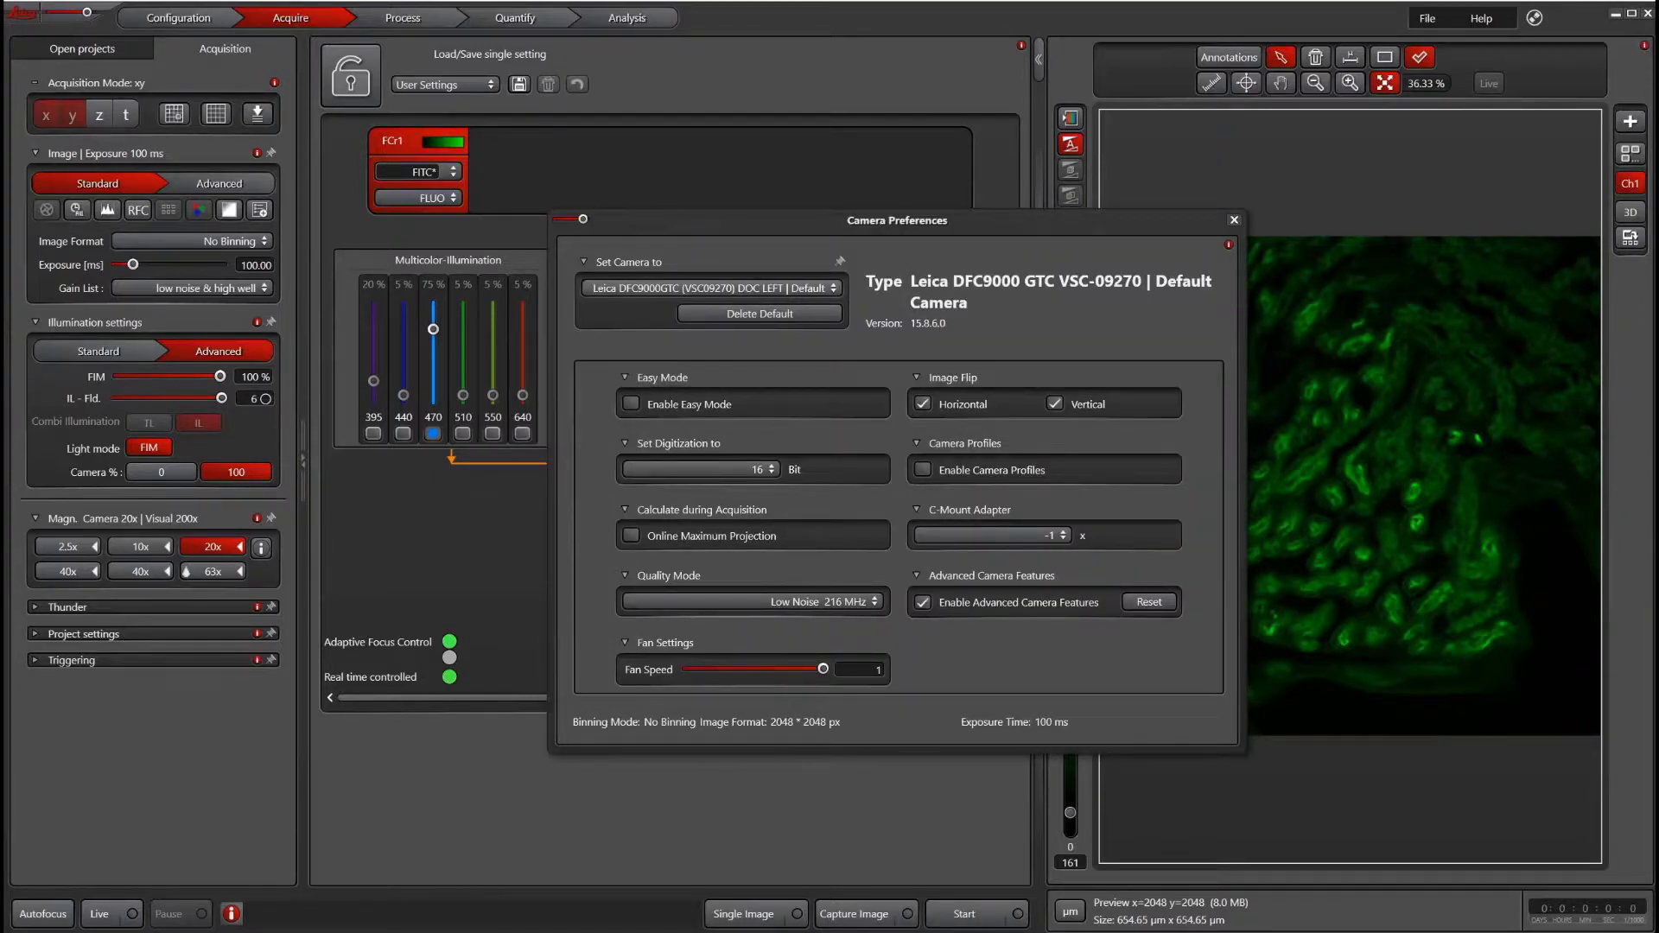
pyautogui.click(794, 285)
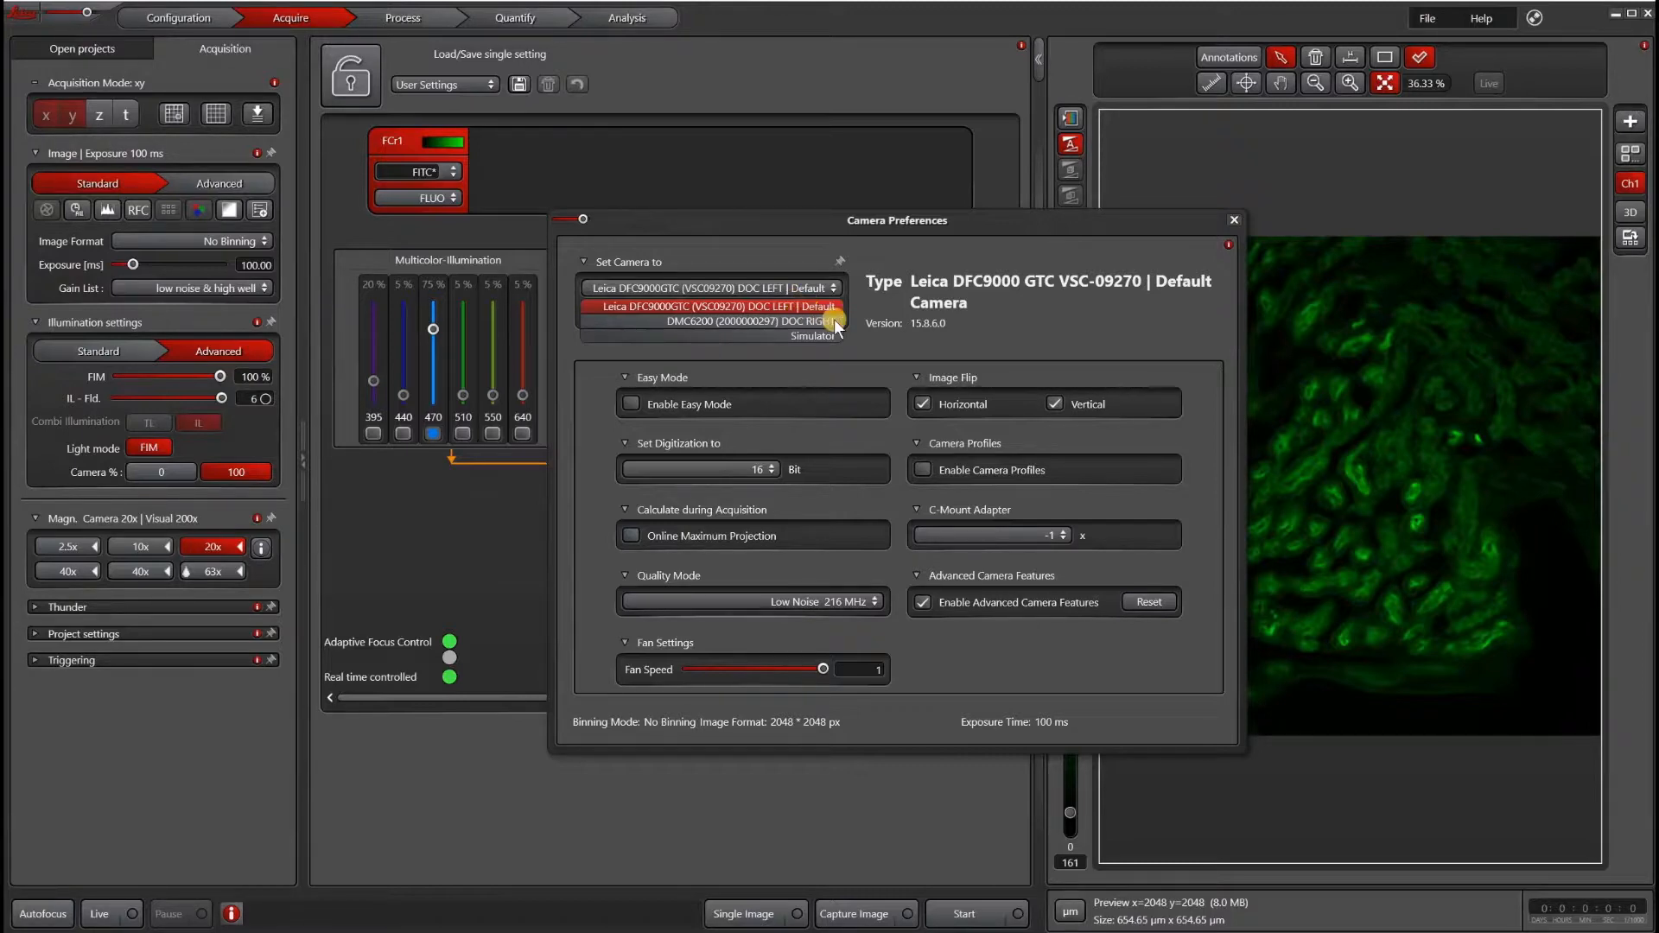
pyautogui.click(830, 306)
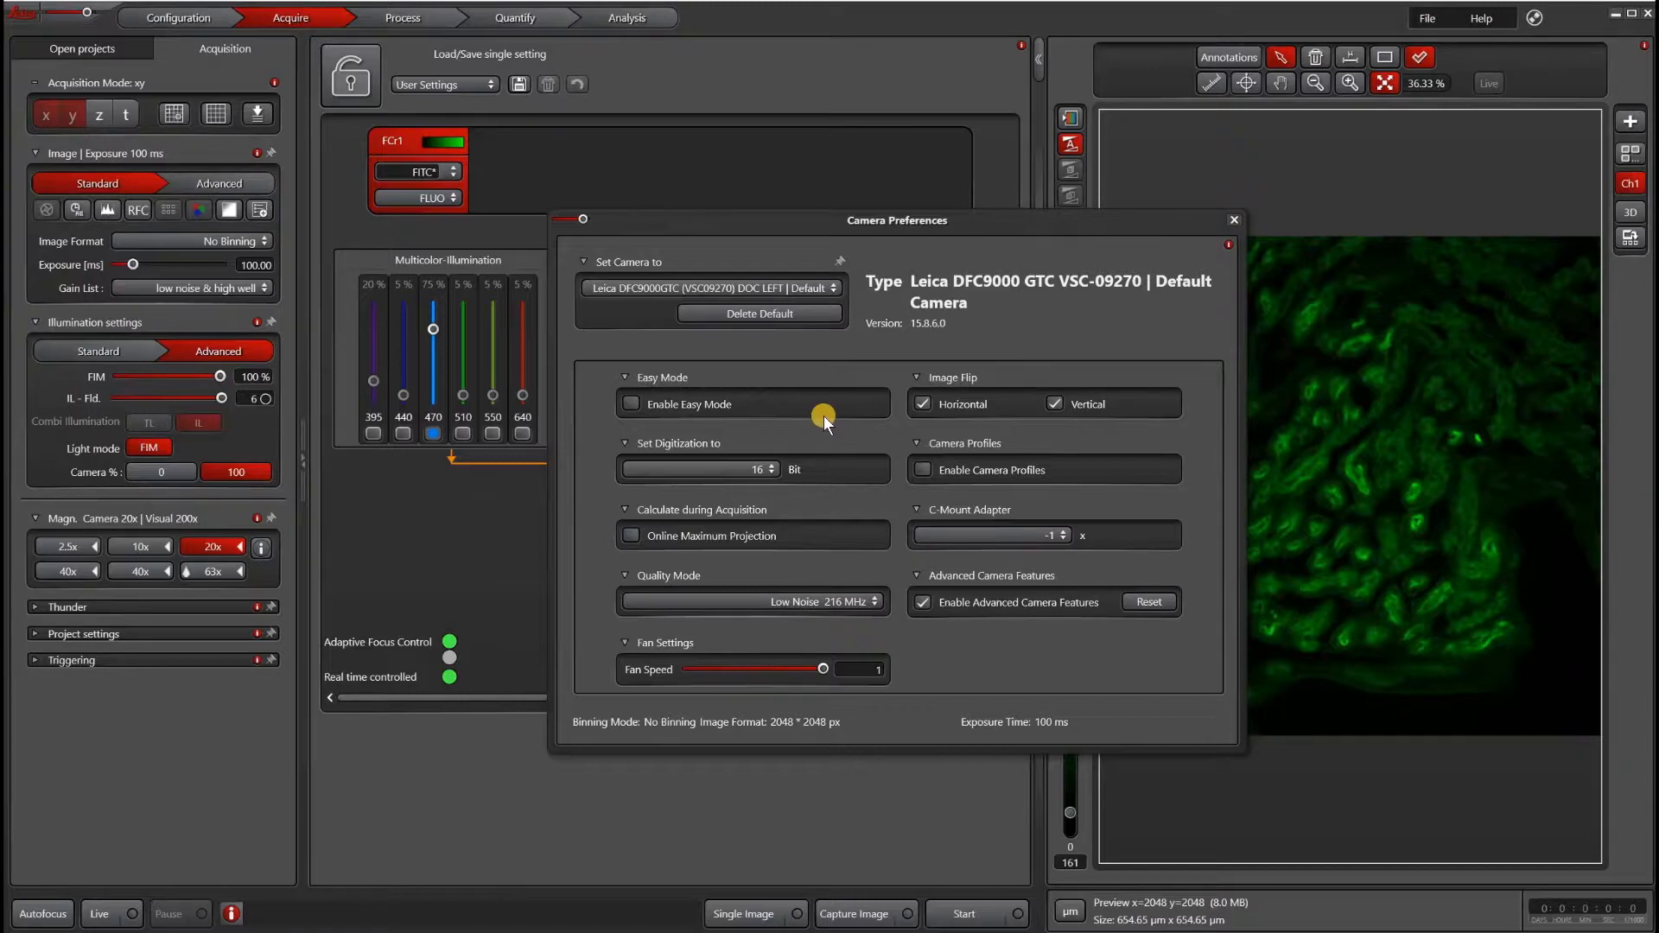
pyautogui.click(676, 470)
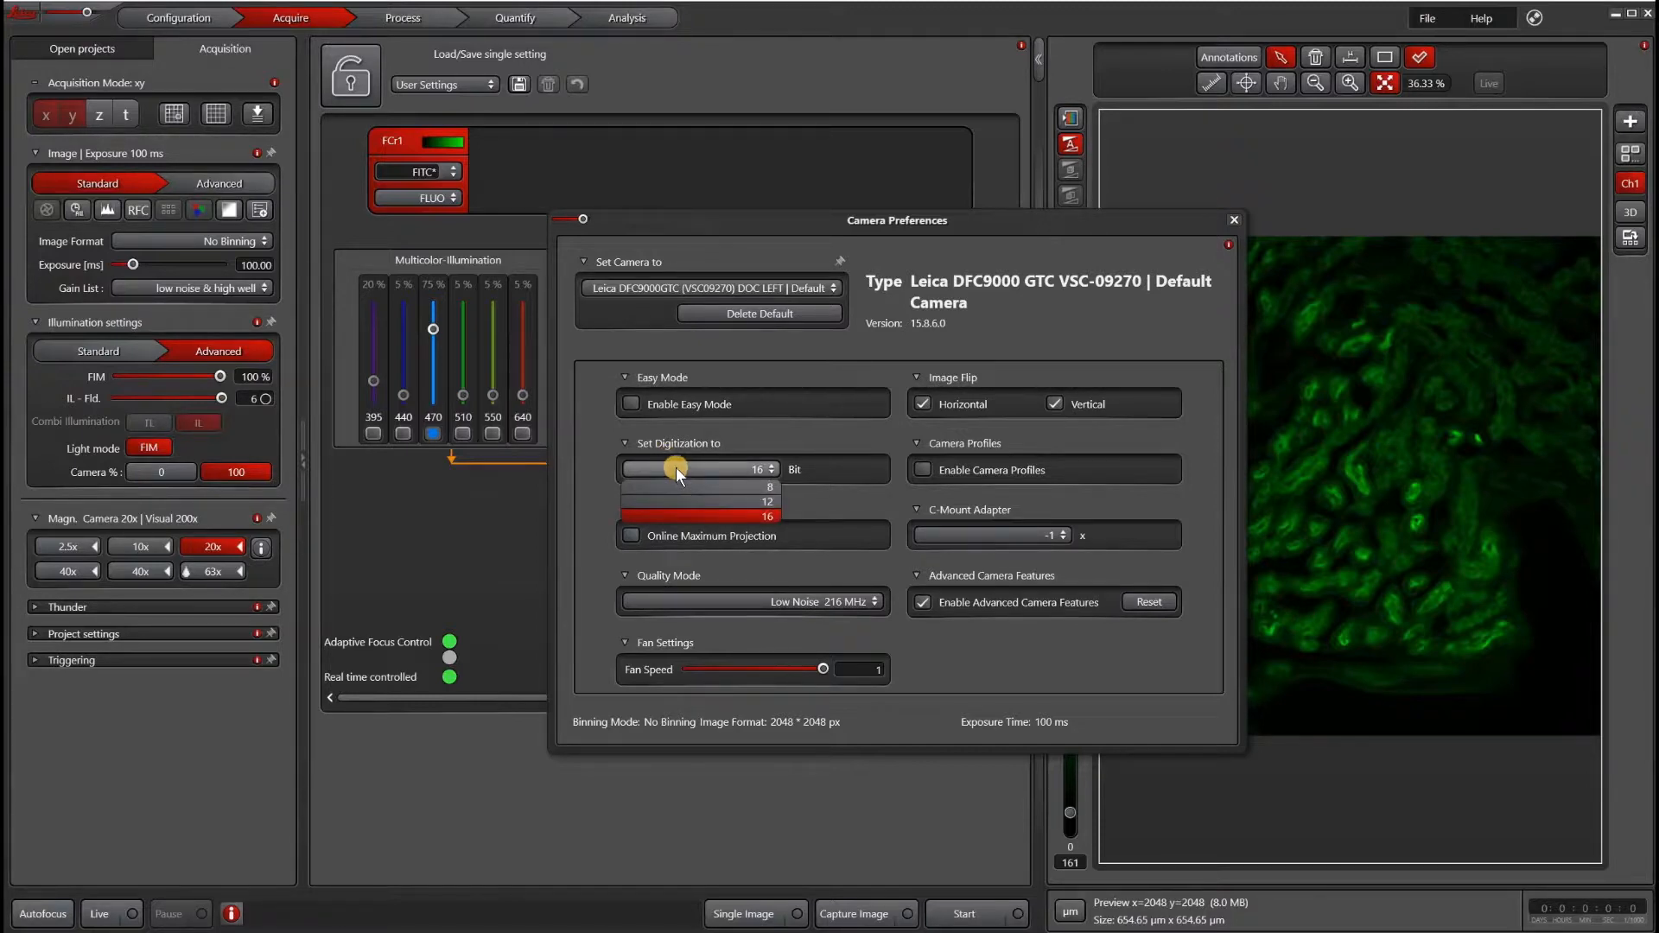
pyautogui.click(676, 466)
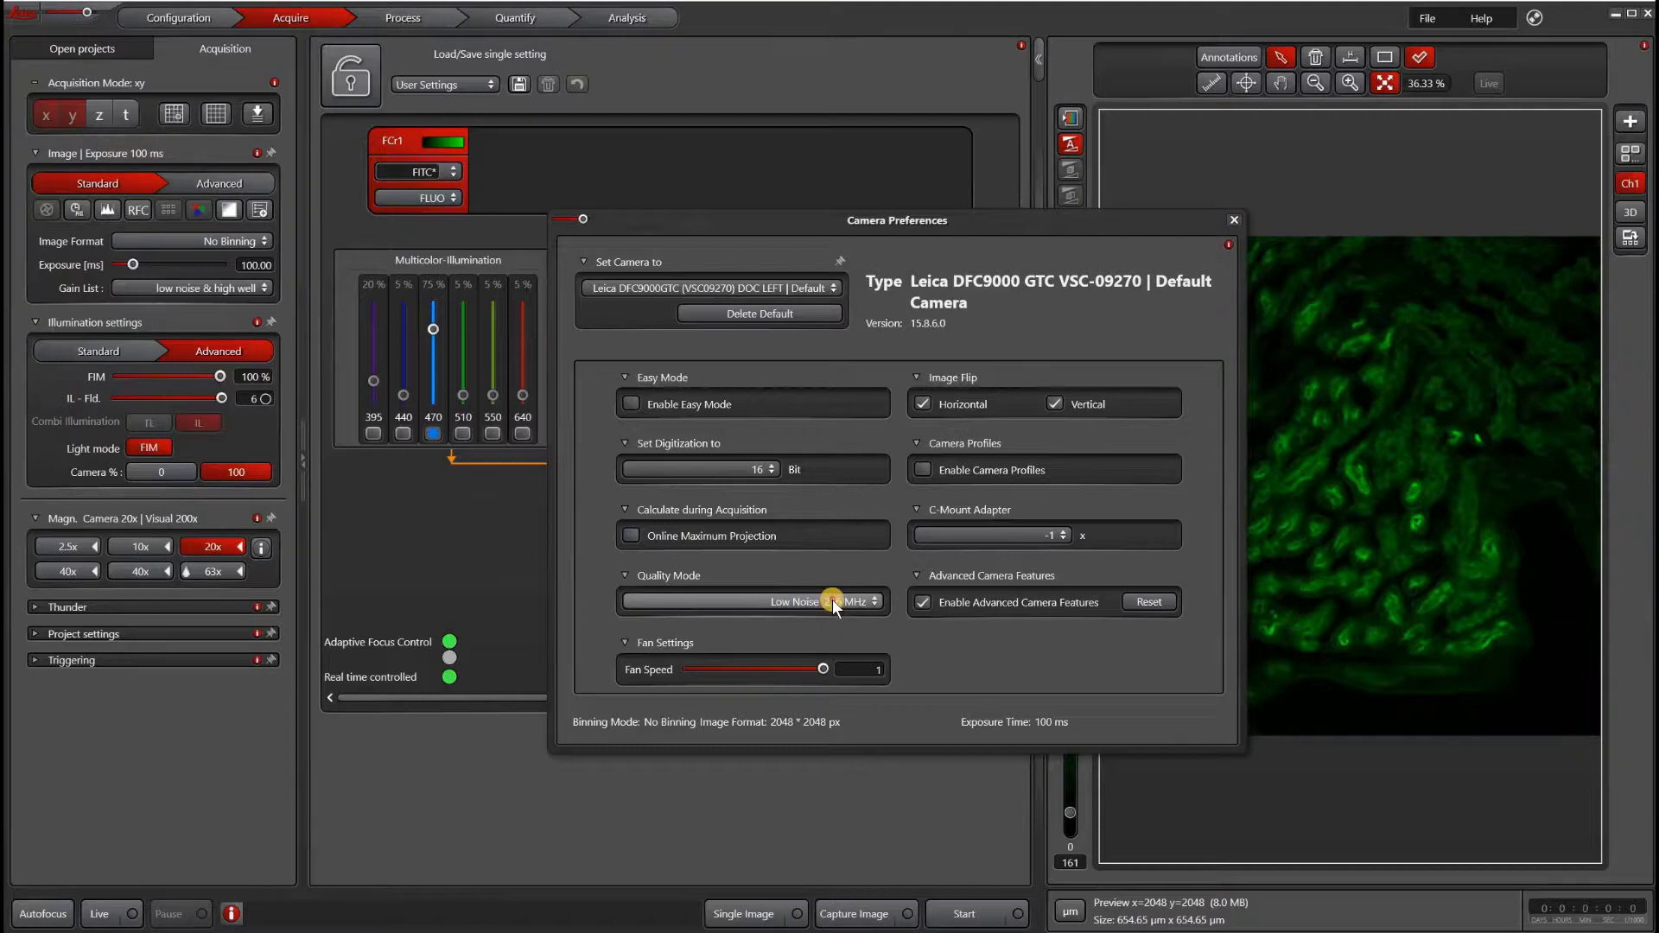
pyautogui.click(832, 600)
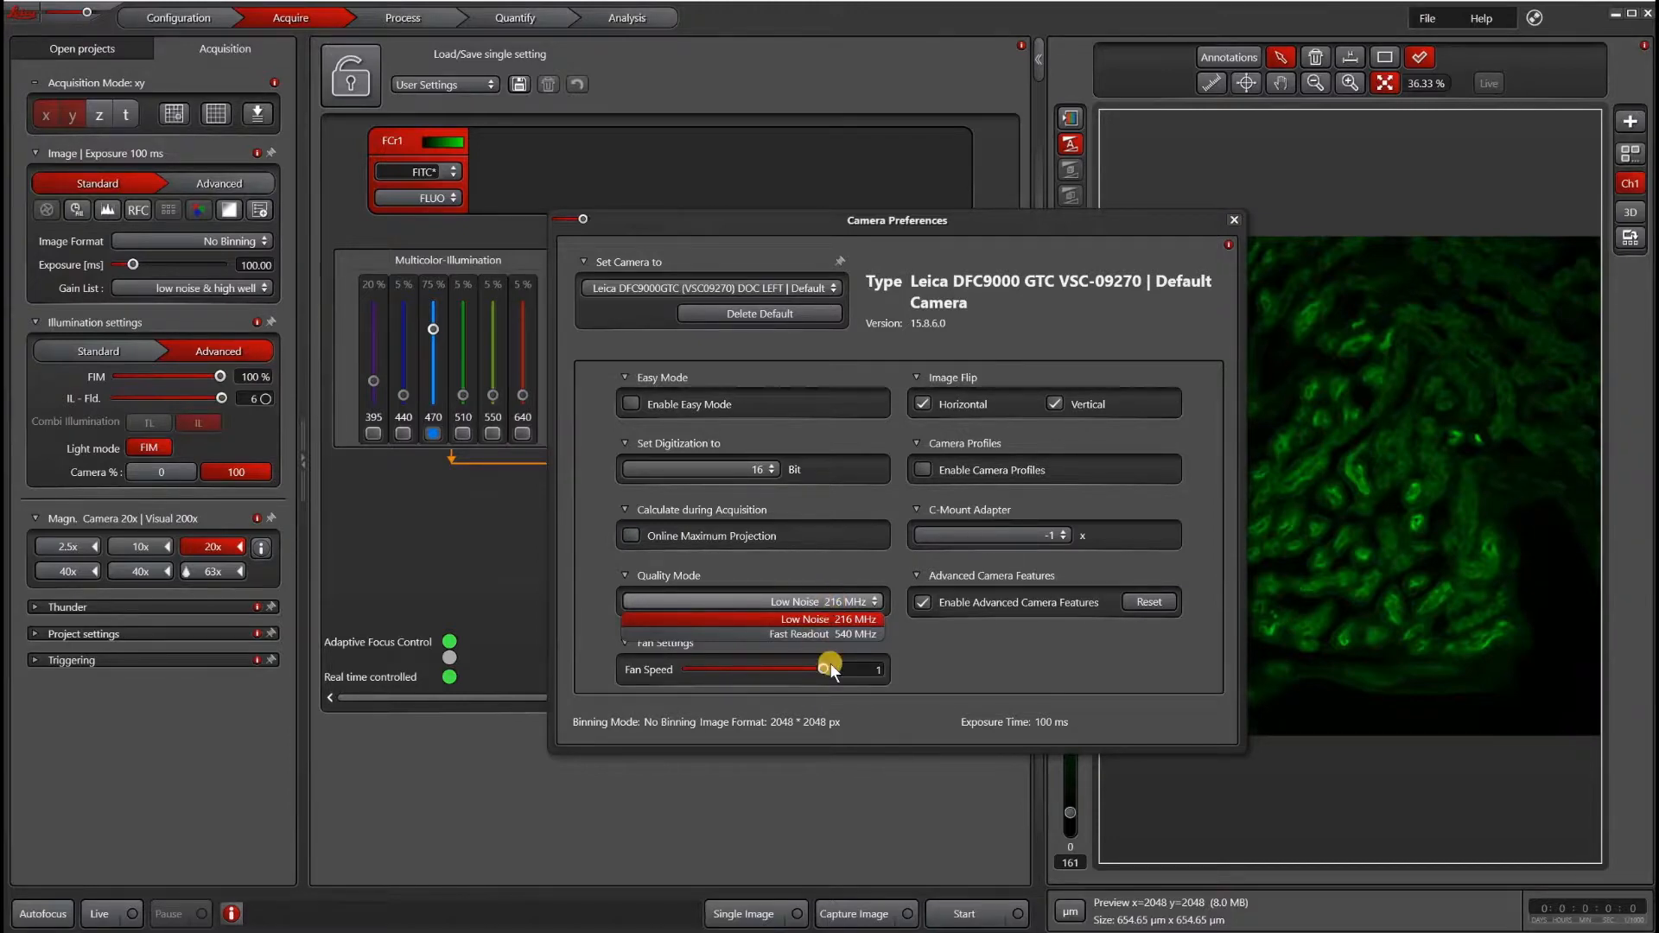
pyautogui.click(977, 375)
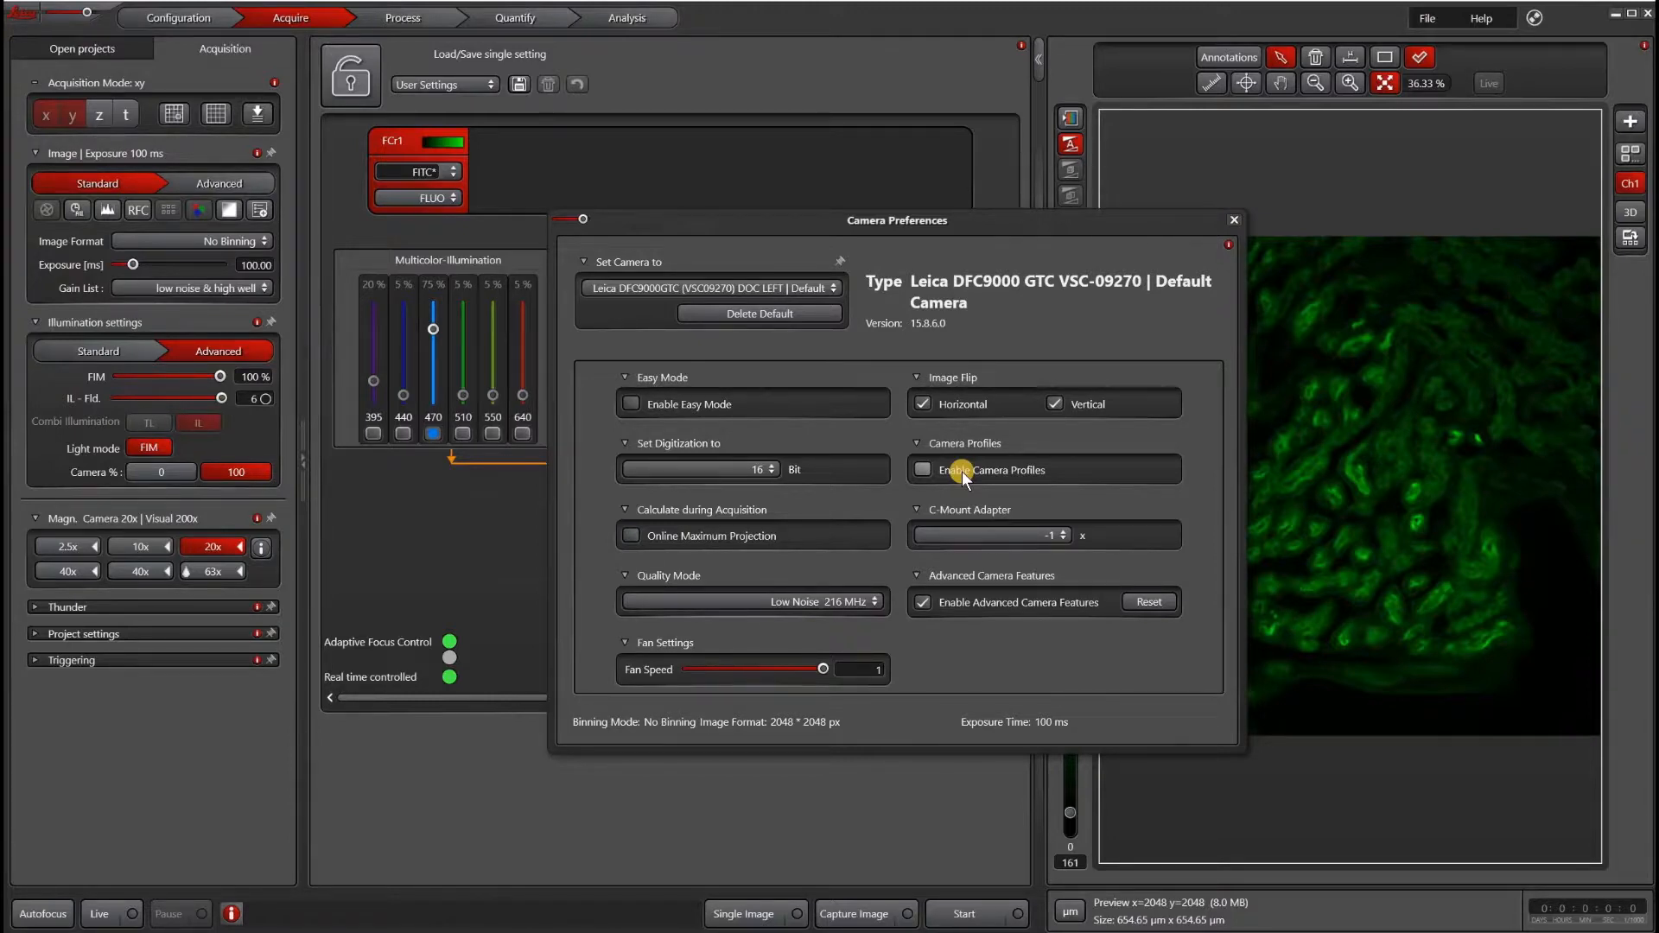
pyautogui.click(967, 531)
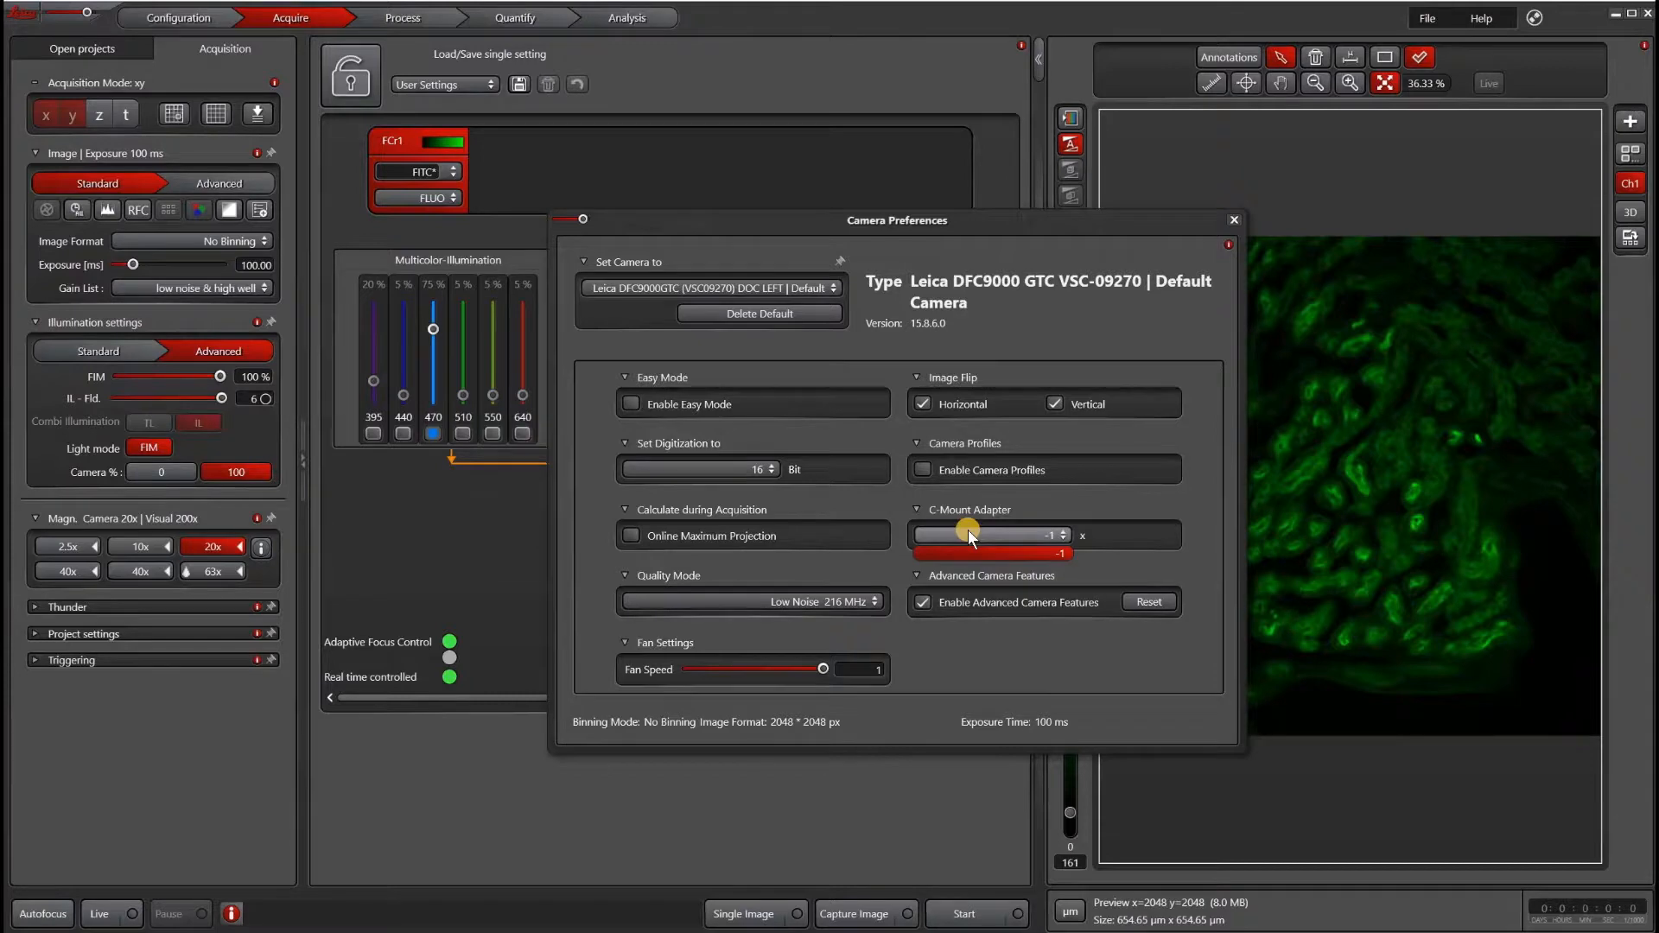
pyautogui.click(1136, 514)
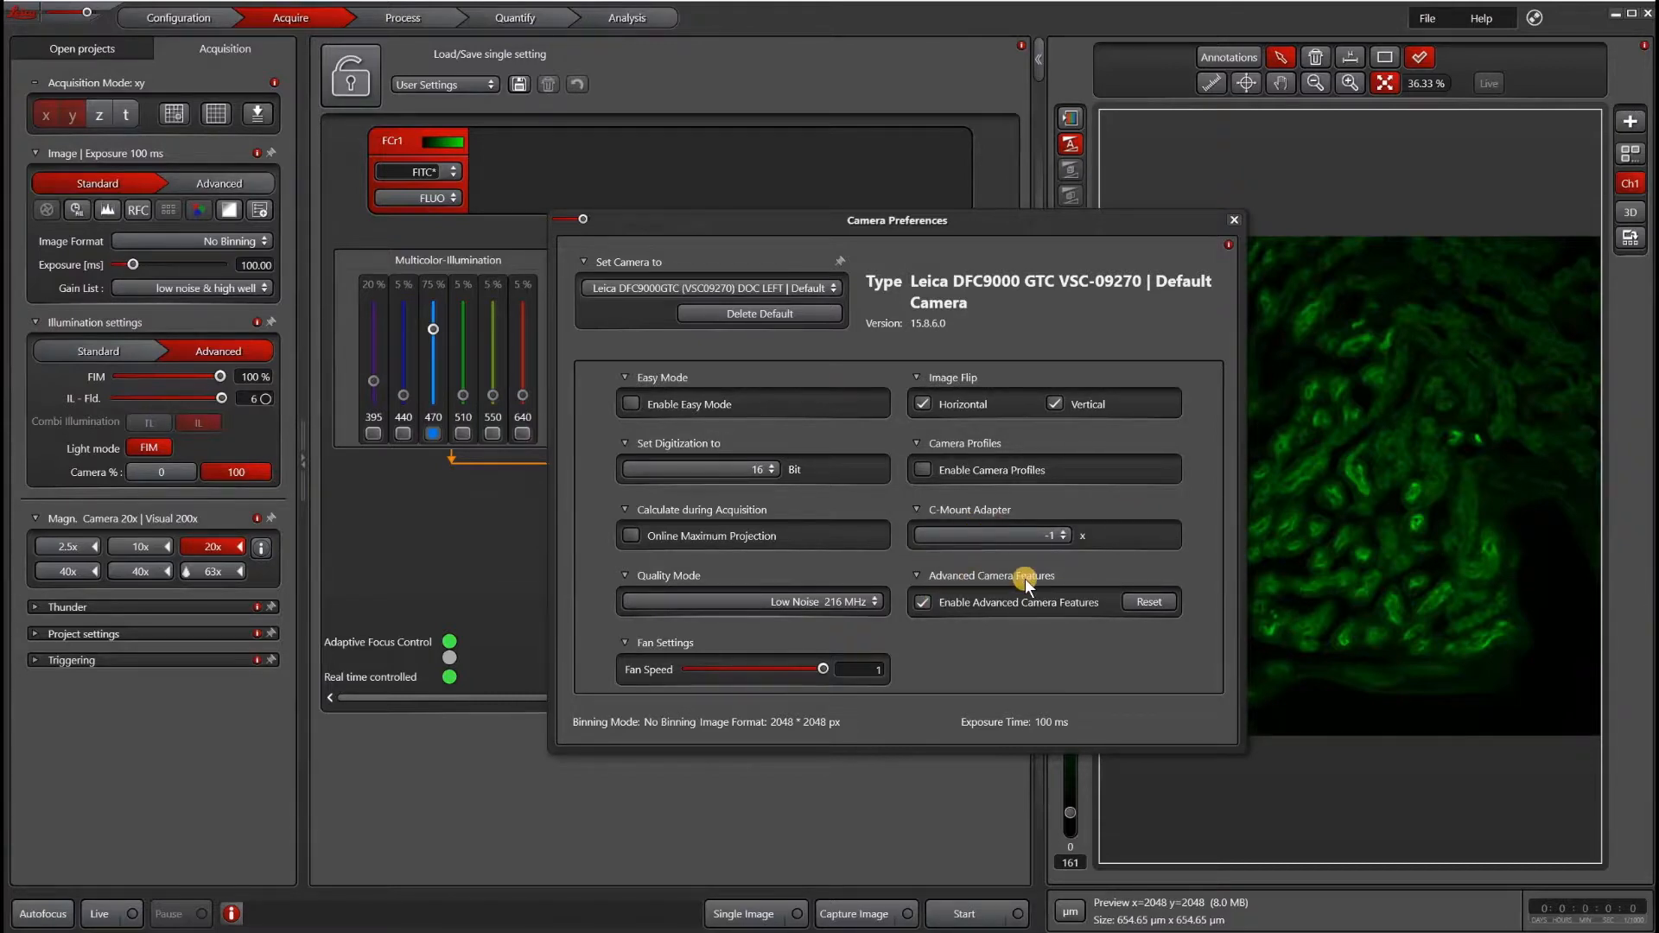
# - Disable and re-enable Advanced Camera Features, then close the camera preferences
pyautogui.click(920, 602)
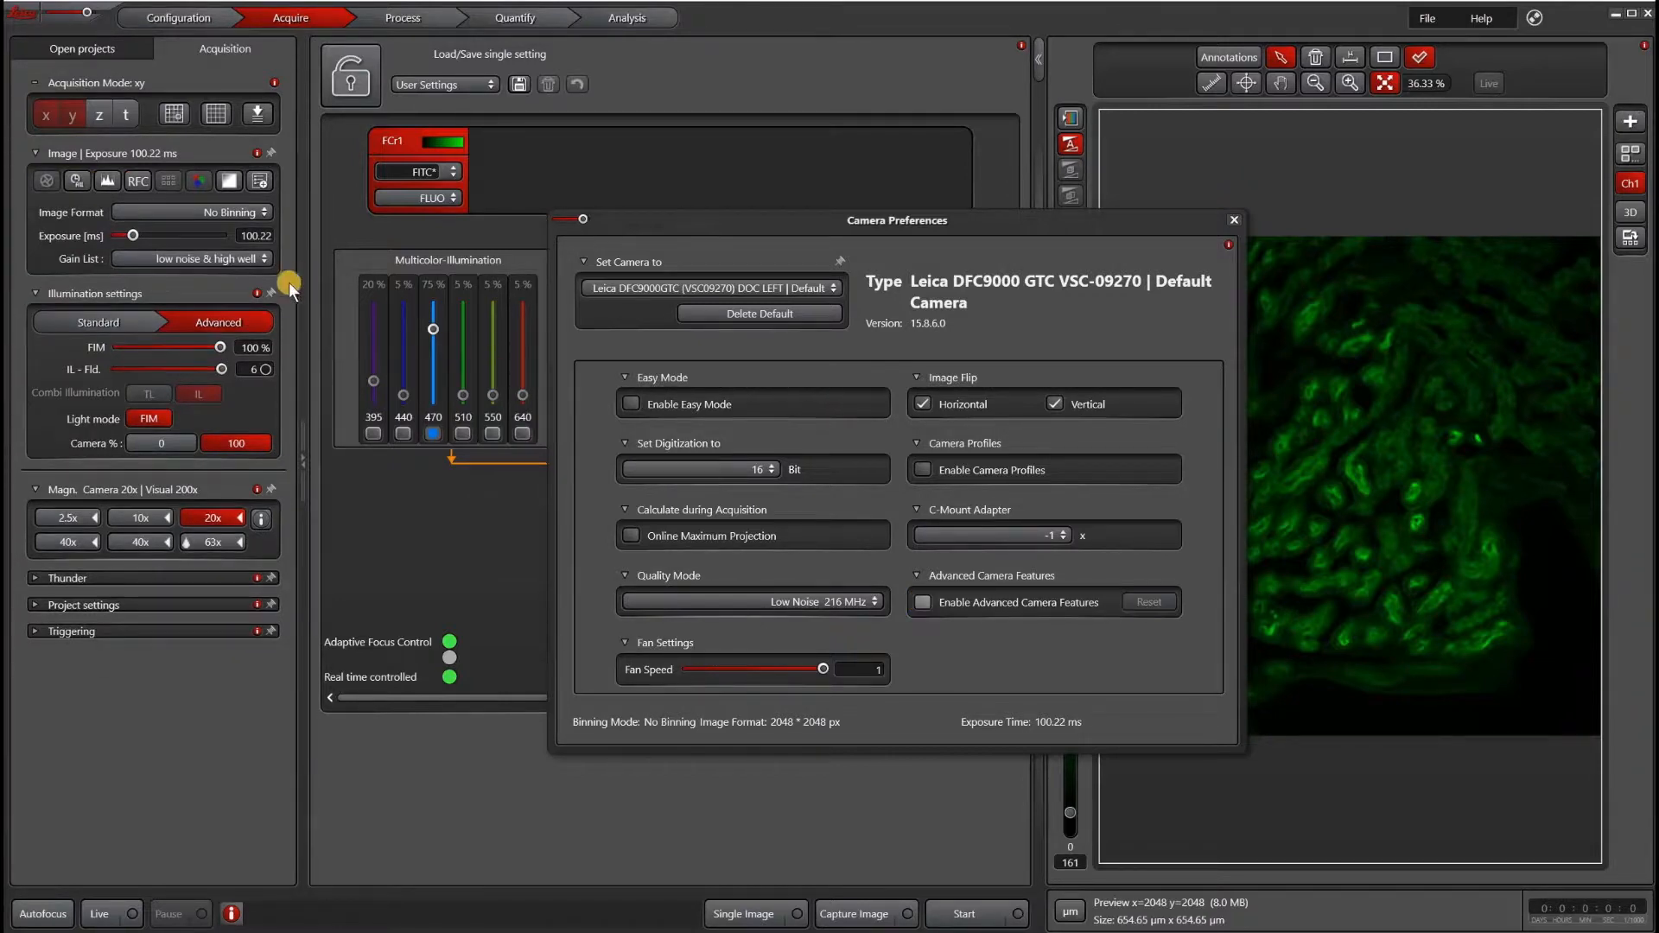
pyautogui.click(39, 199)
pyautogui.click(927, 600)
pyautogui.click(127, 181)
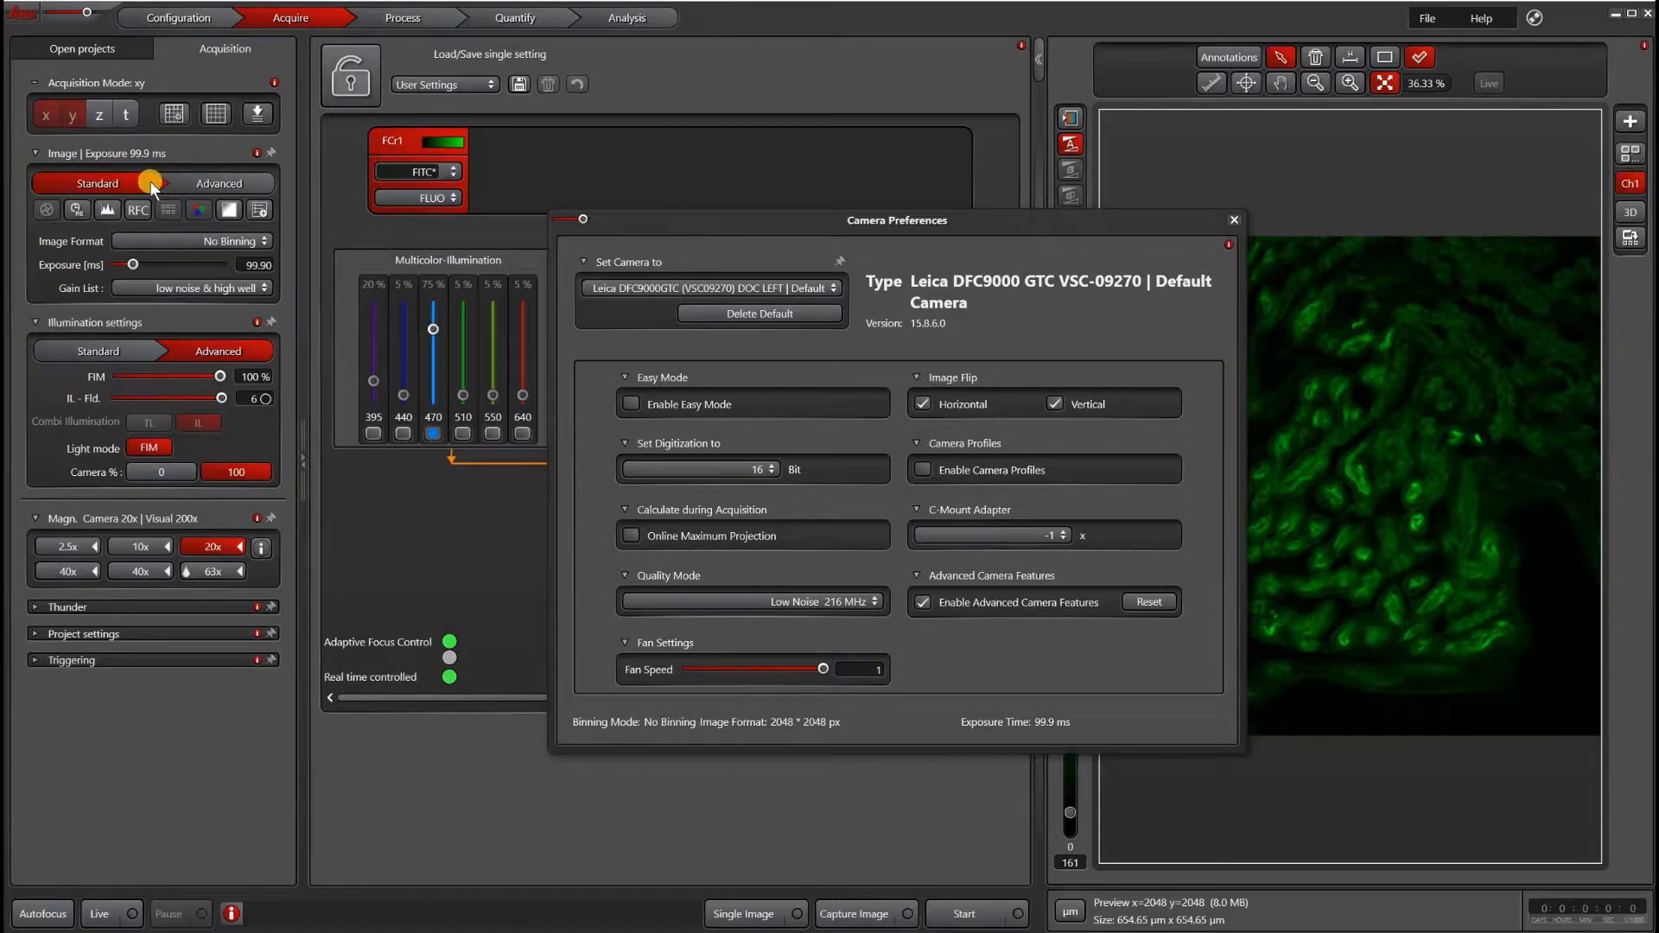
pyautogui.click(1234, 221)
# - Examine the advanced image options, toggling Shutter Mode on and off, then return to the standard image settings
pyautogui.click(197, 185)
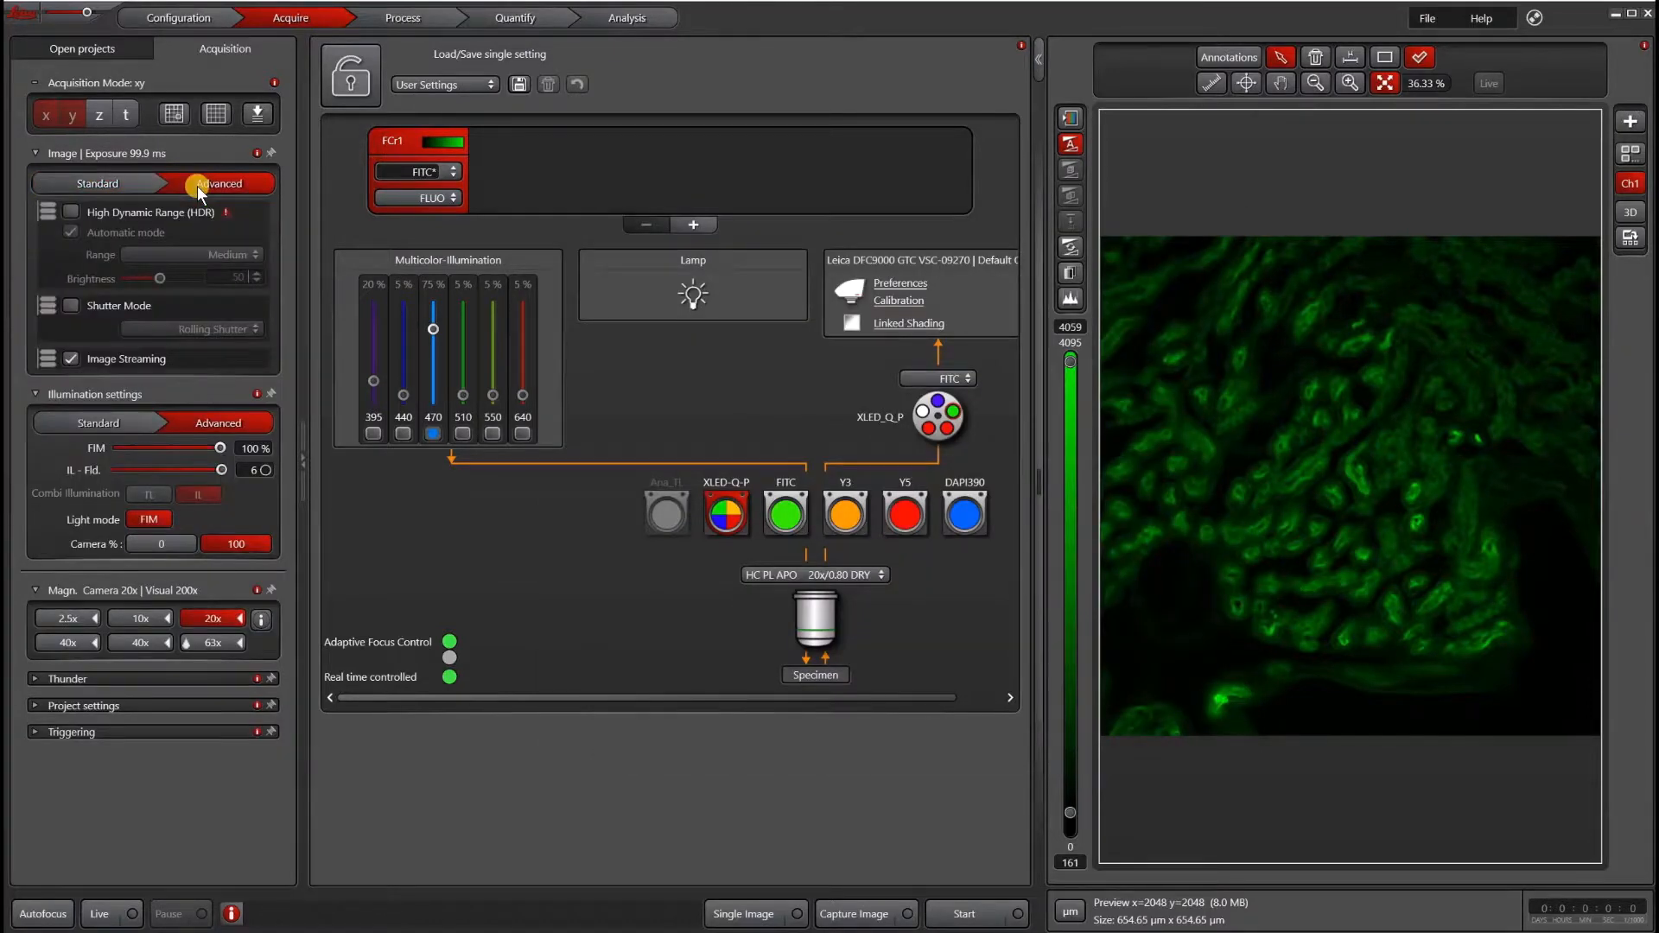
pyautogui.moveTo(100, 214)
pyautogui.click(79, 306)
pyautogui.click(162, 327)
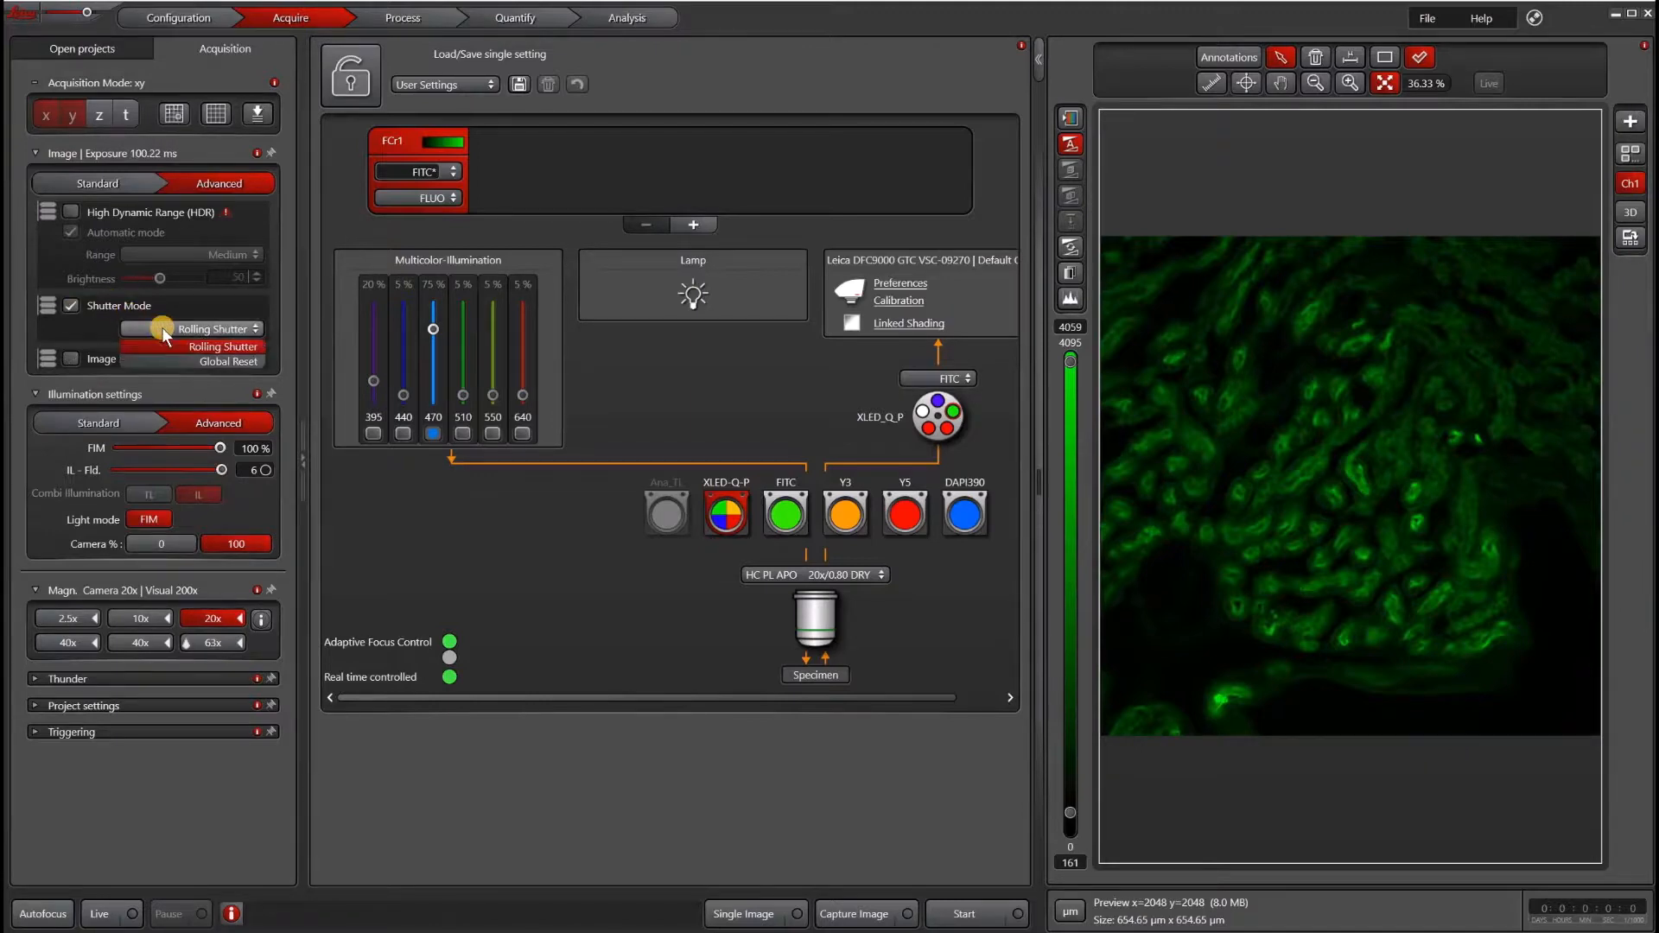
pyautogui.click(88, 333)
pyautogui.click(71, 359)
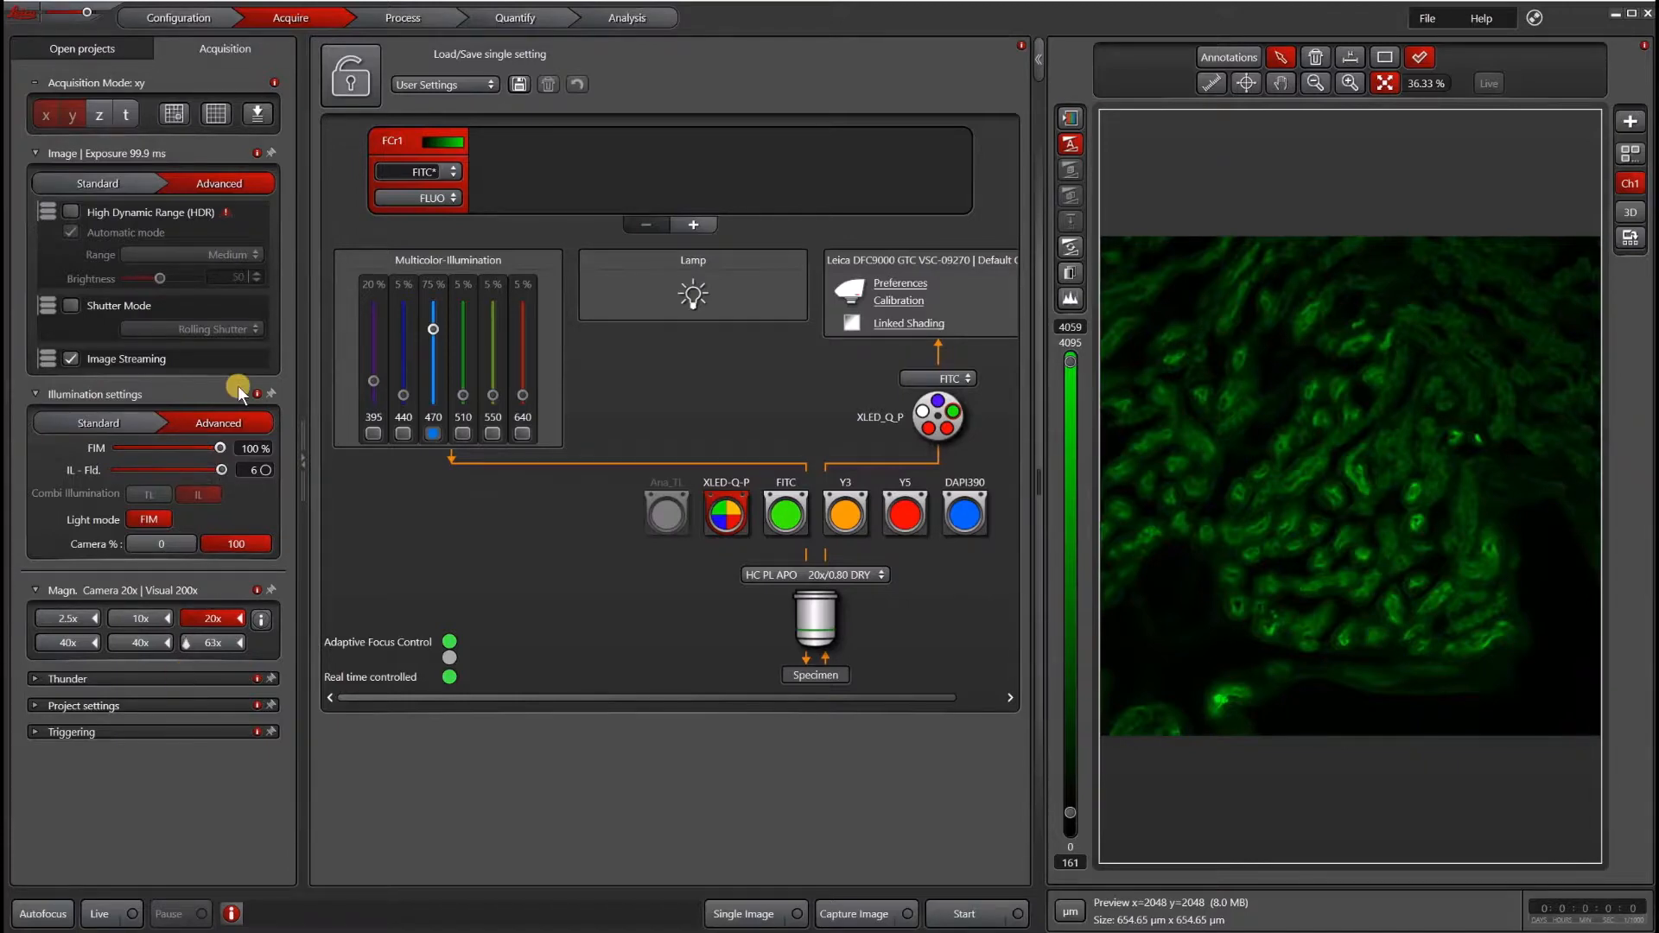
pyautogui.click(114, 183)
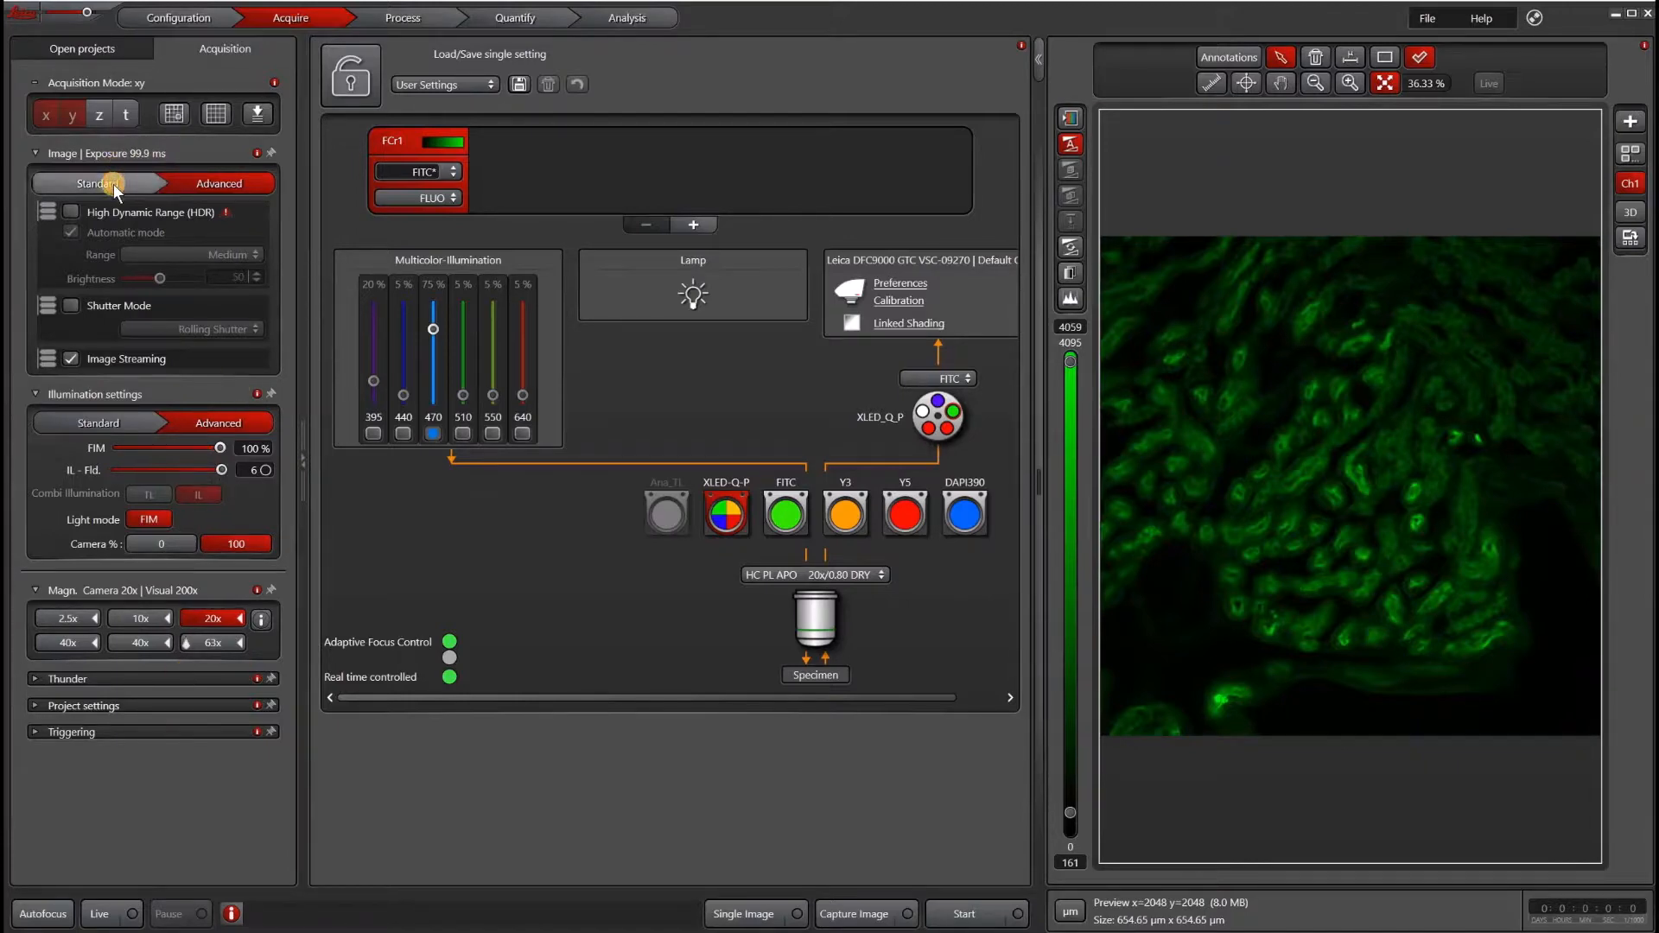
# - Review the camera preferences and the gain list options
pyautogui.click(891, 285)
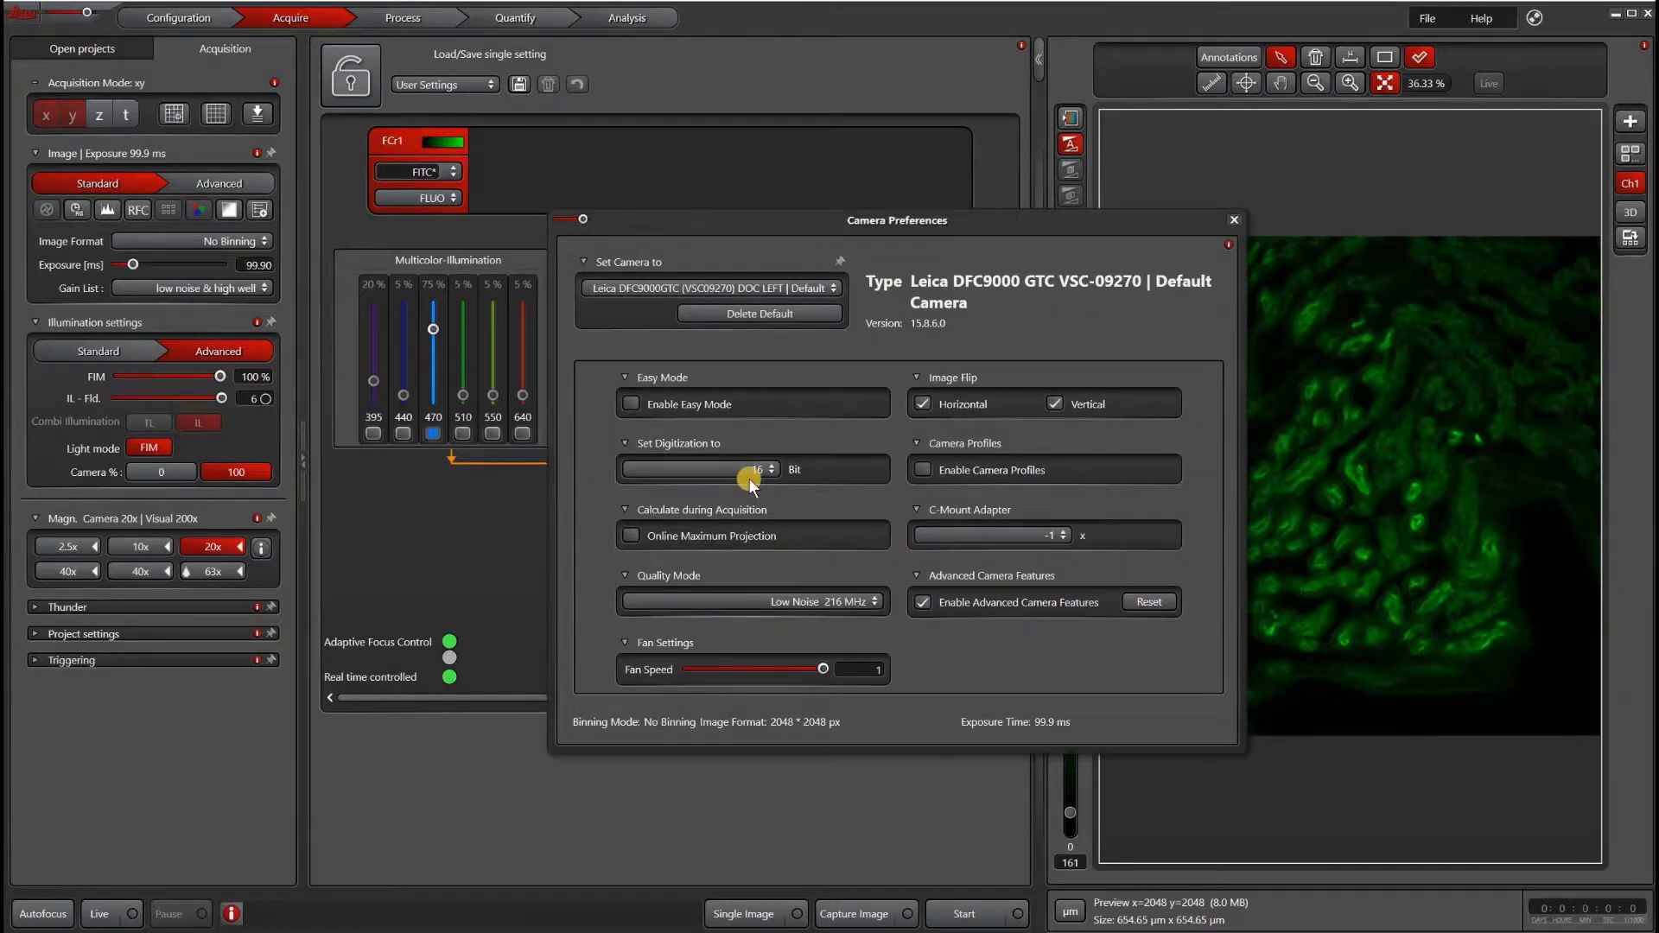
pyautogui.click(1234, 219)
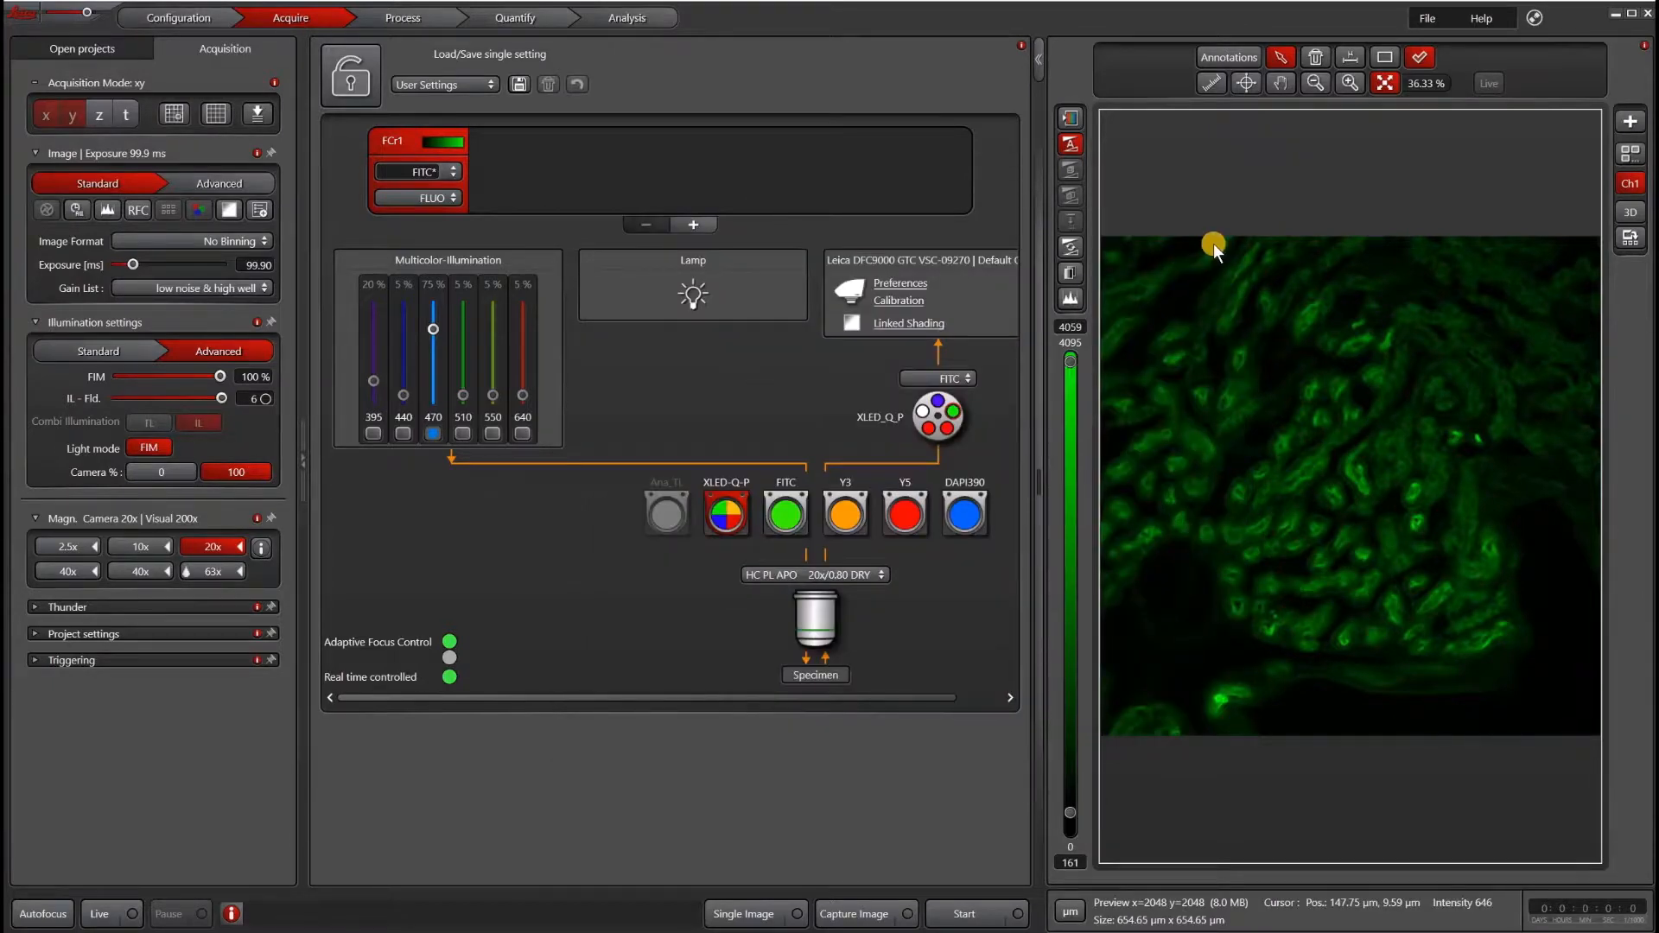
pyautogui.click(235, 288)
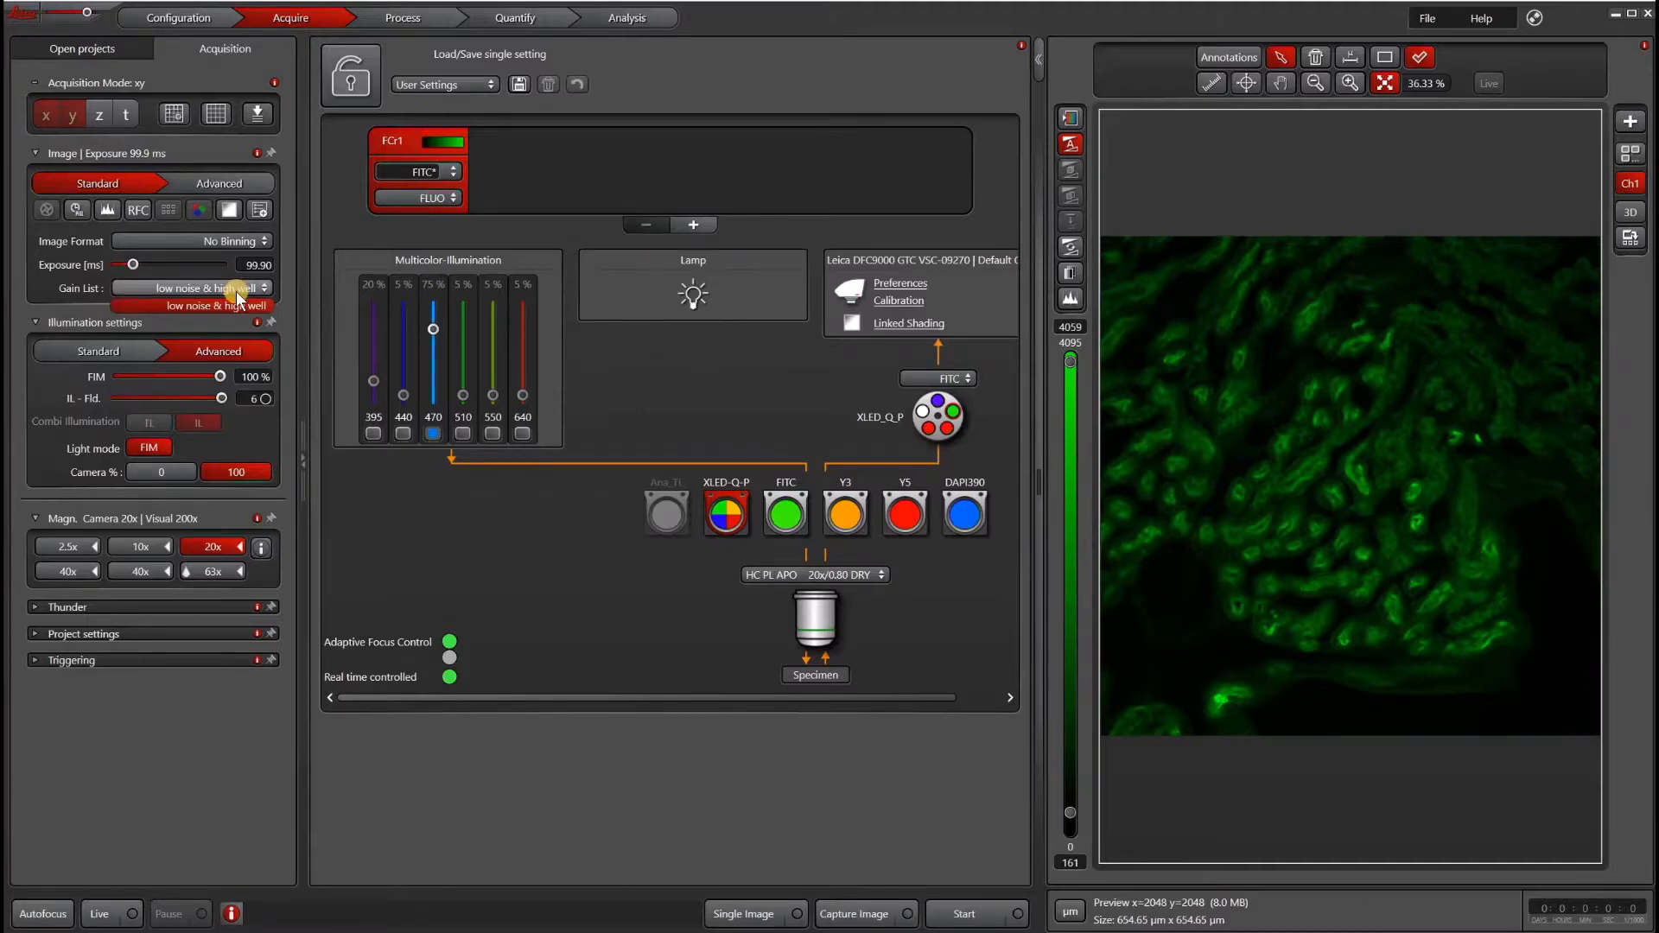
# - Start the live view and set the camera digitization to 12 bit
pyautogui.click(109, 914)
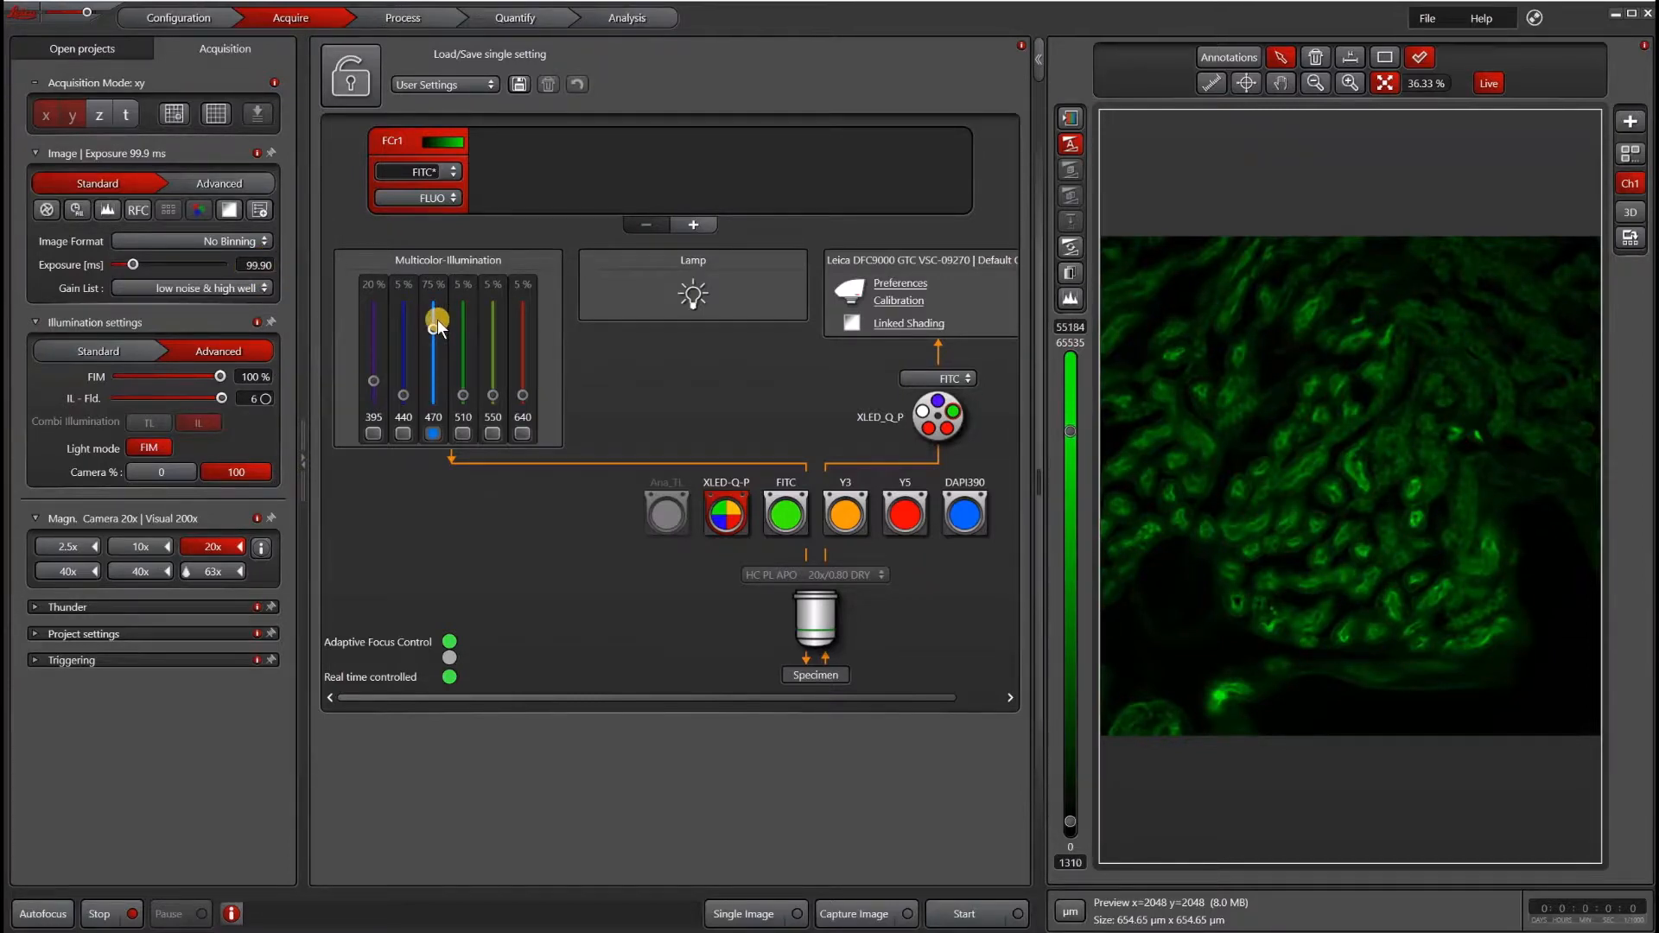
pyautogui.click(899, 282)
pyautogui.click(654, 470)
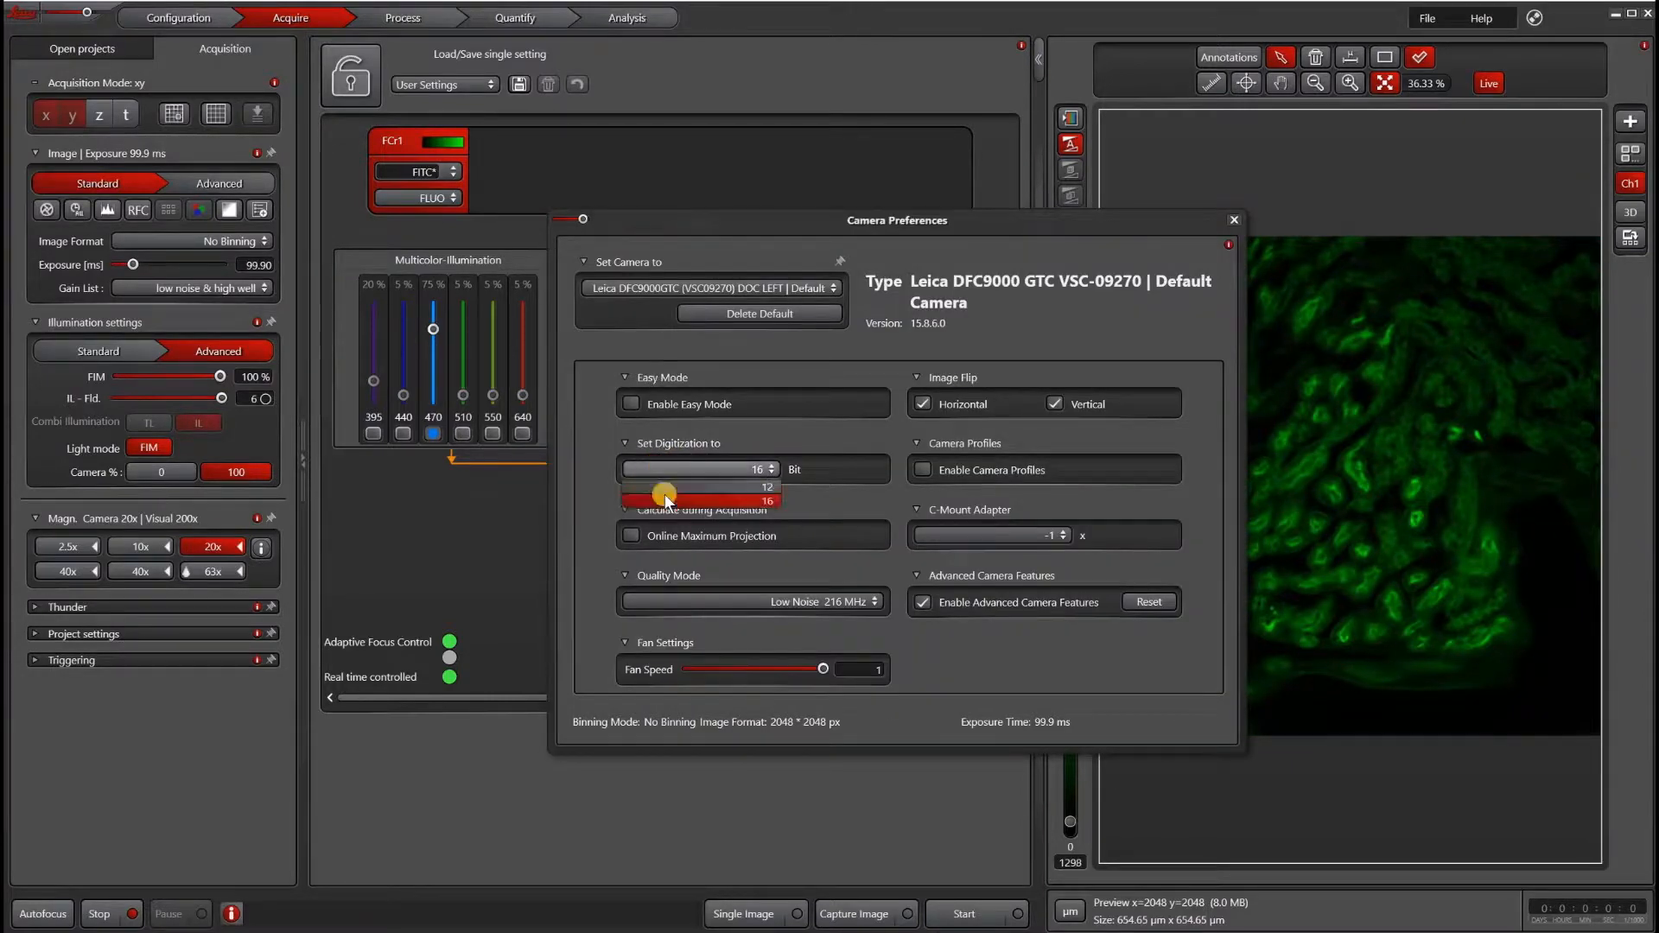
pyautogui.click(662, 503)
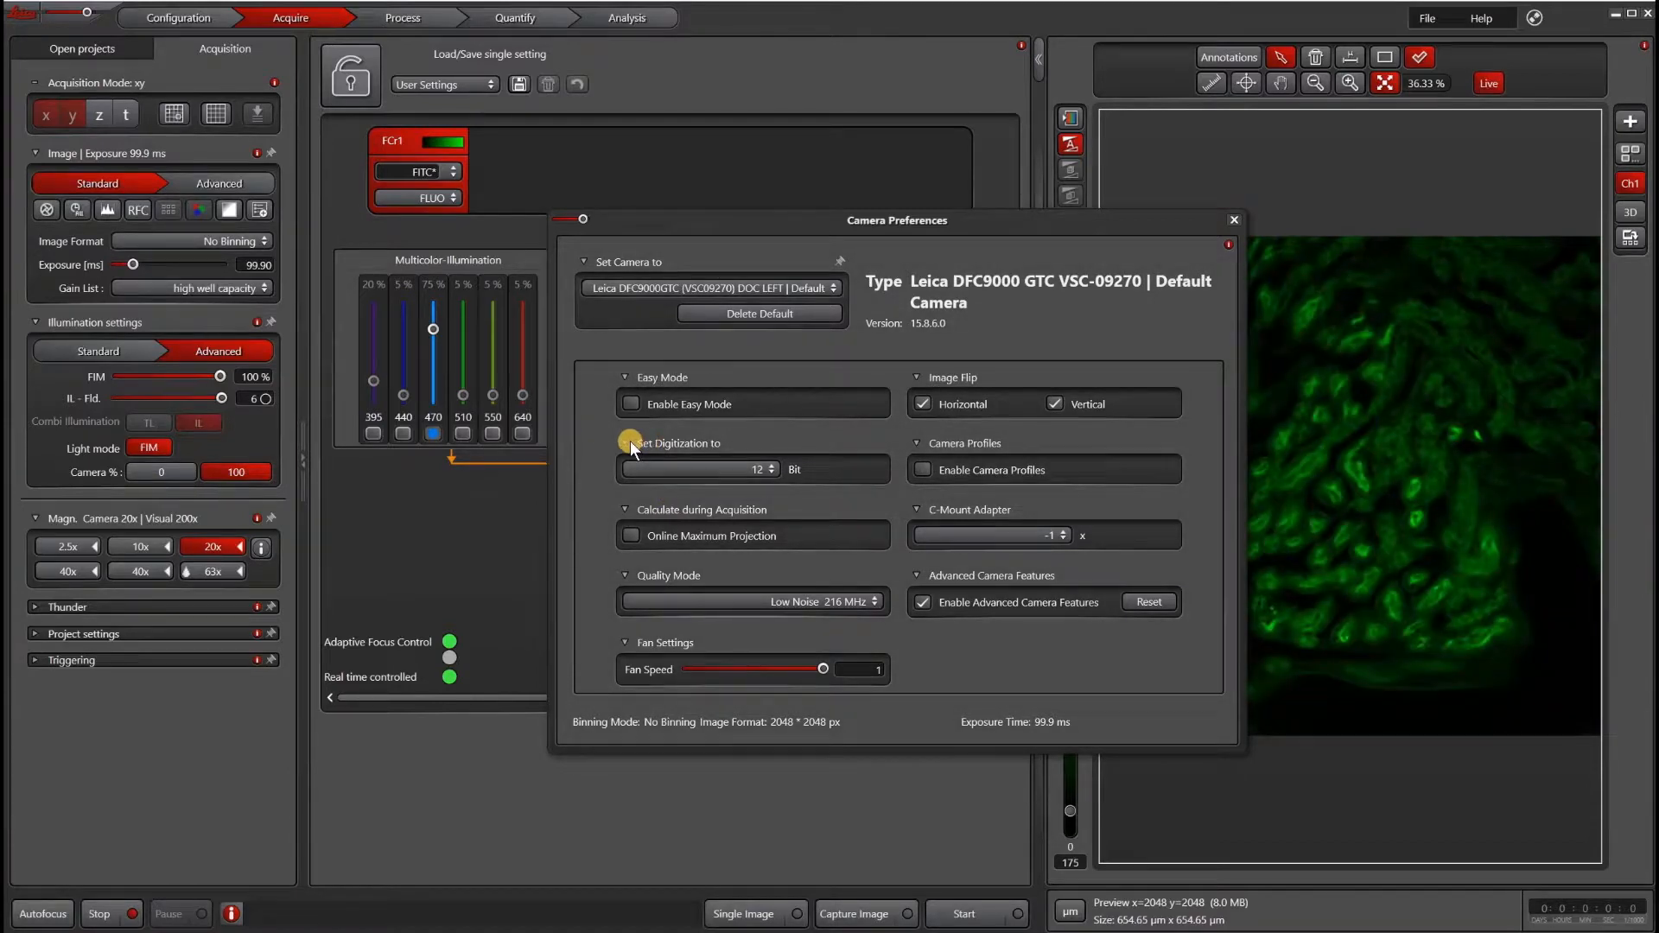
# - Close the camera preferences and set the gain list to low noise
pyautogui.click(1232, 219)
pyautogui.click(193, 290)
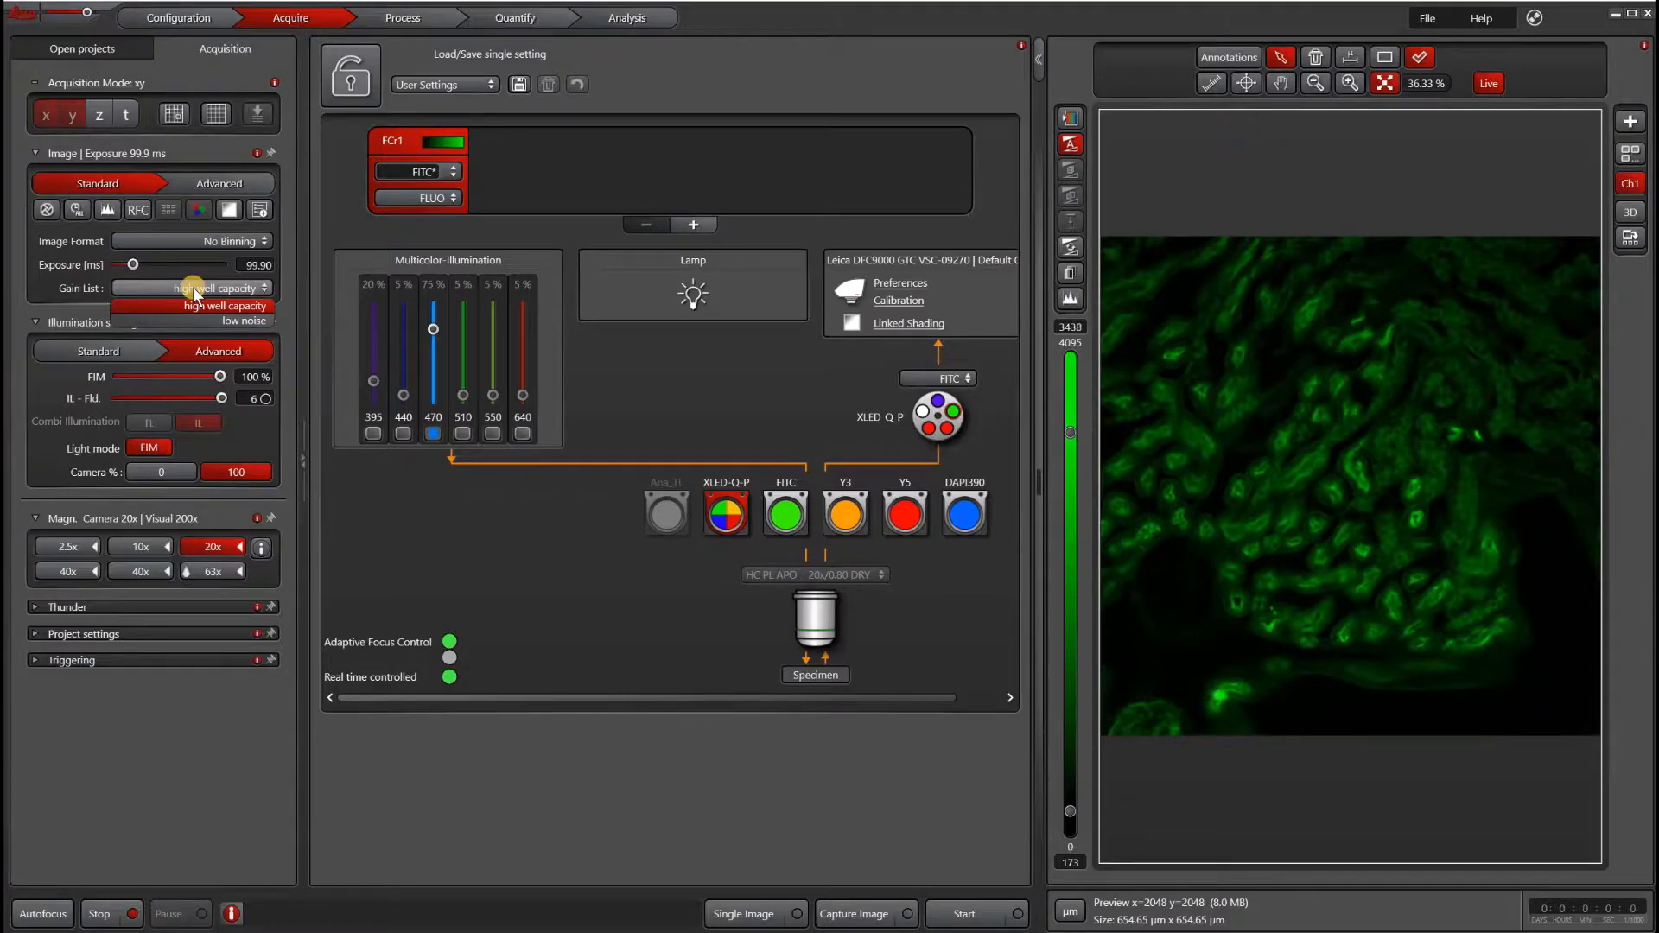
pyautogui.click(105, 914)
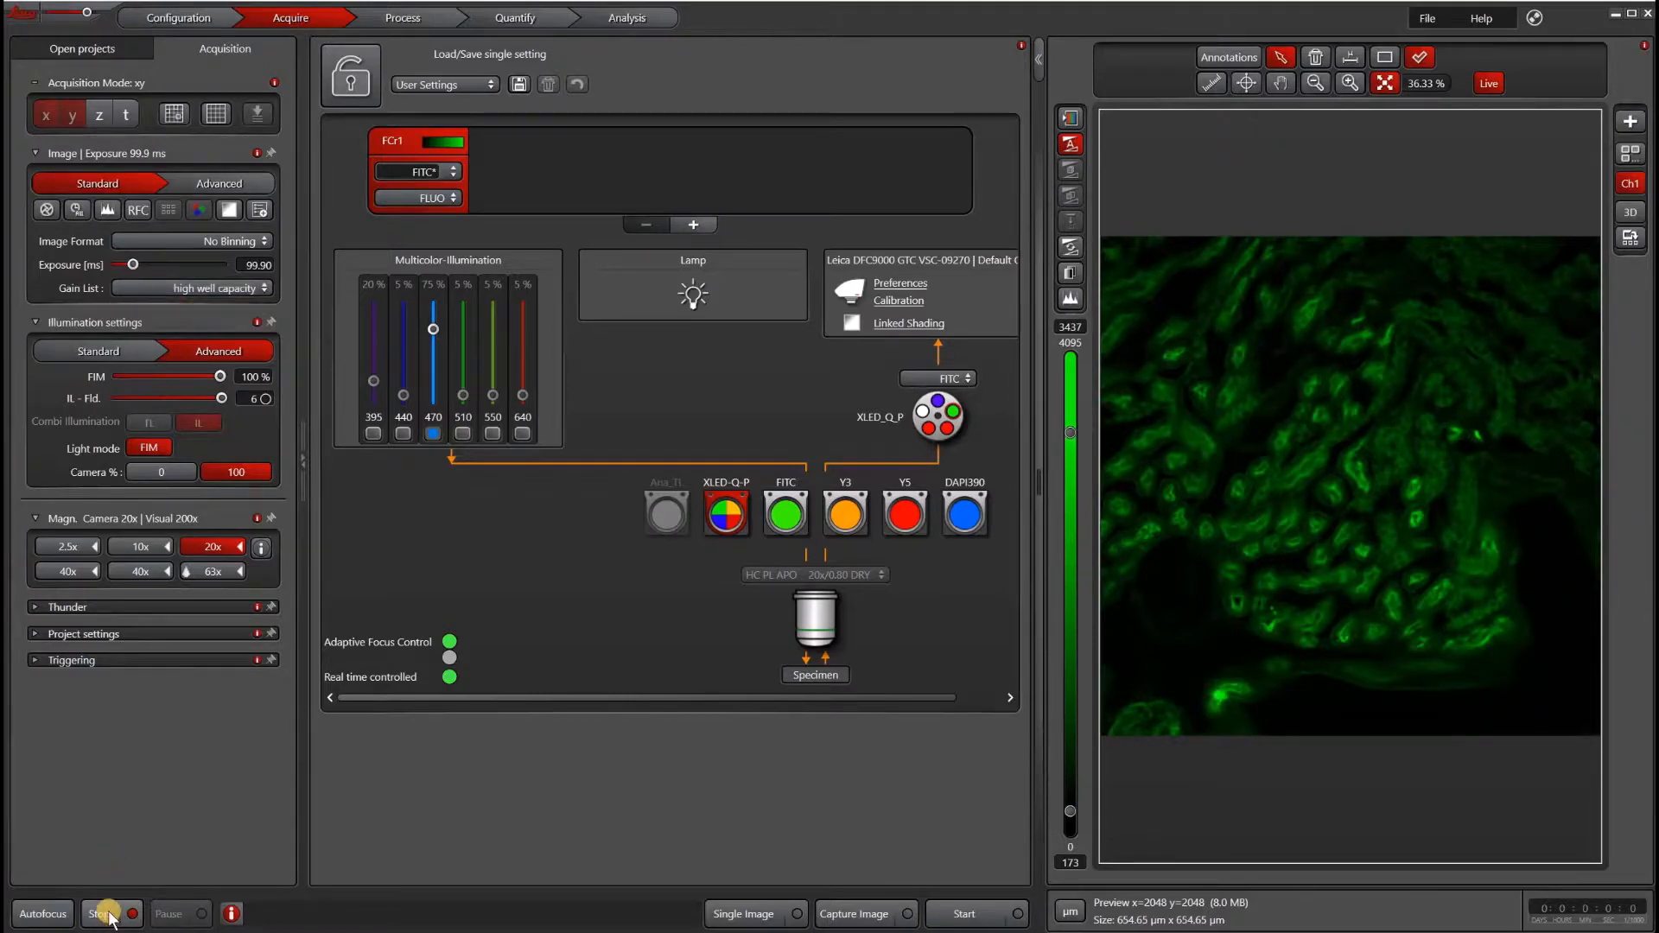
pyautogui.click(238, 286)
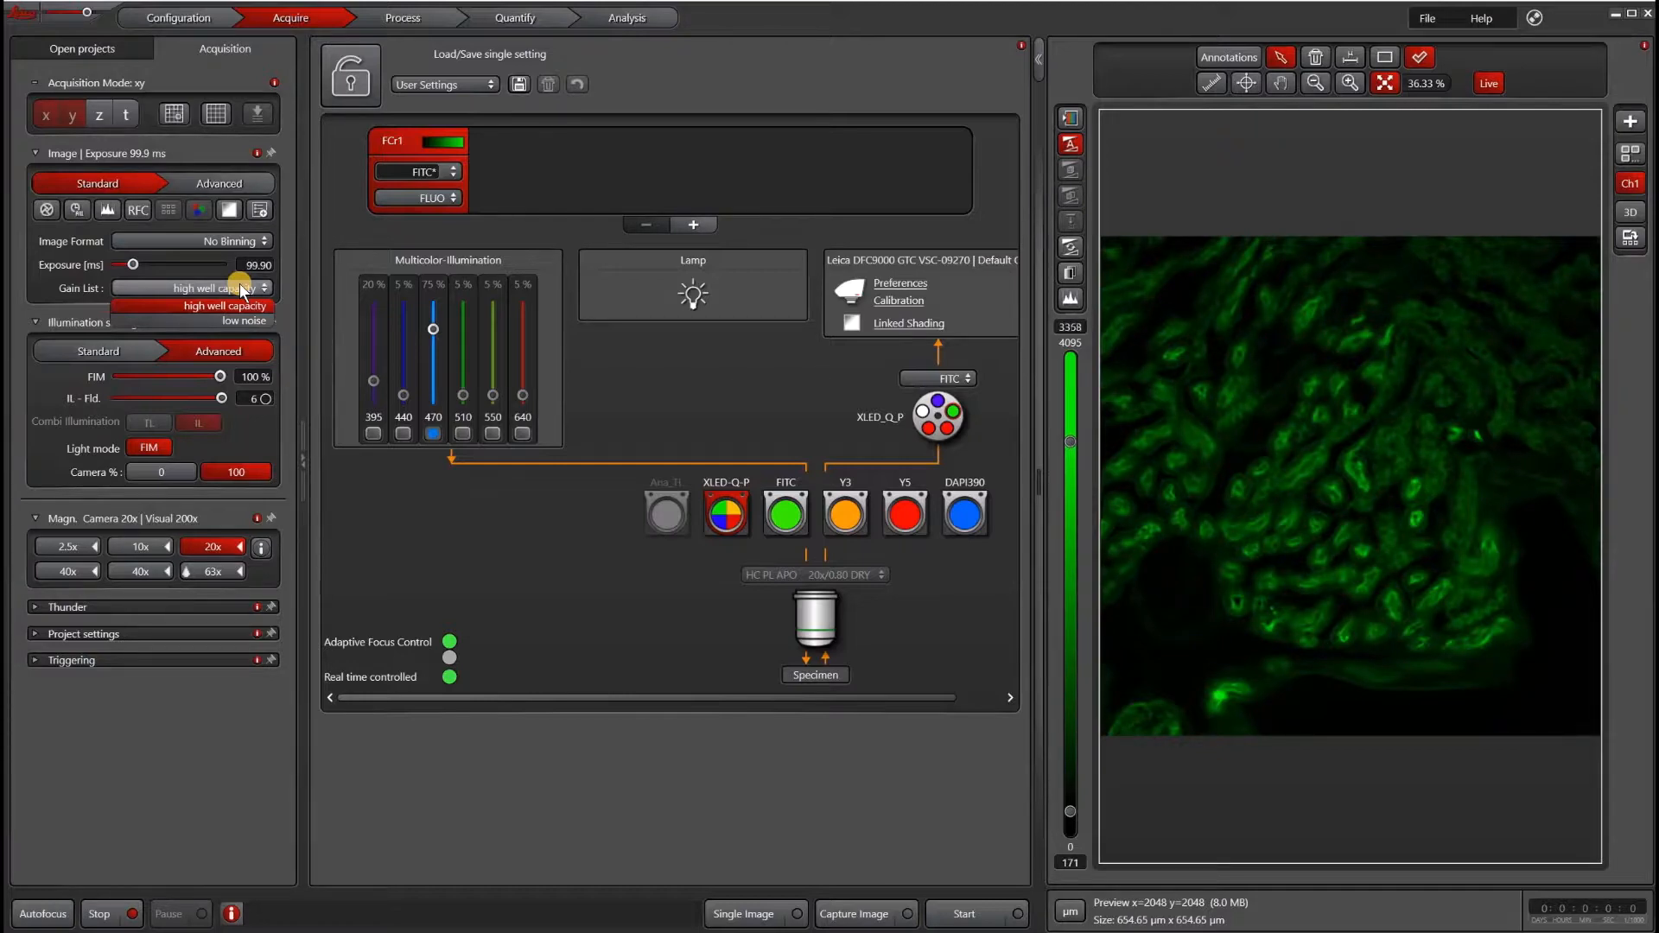
pyautogui.click(233, 321)
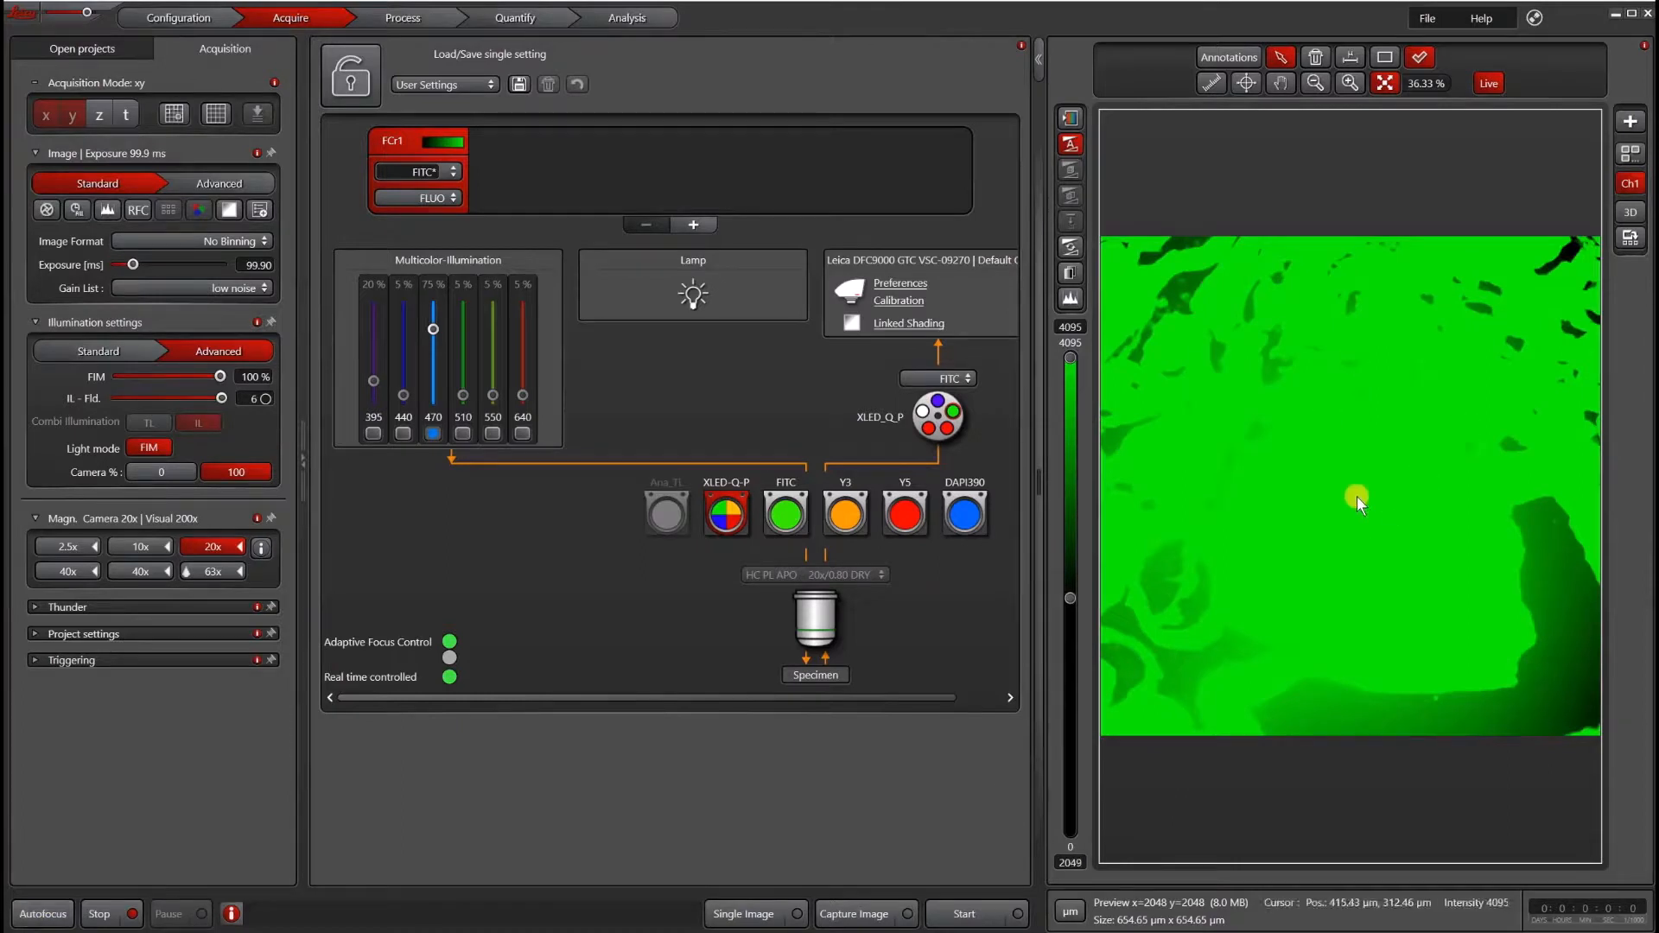
# - Set the exposure time to 10 ms
pyautogui.click(259, 266)
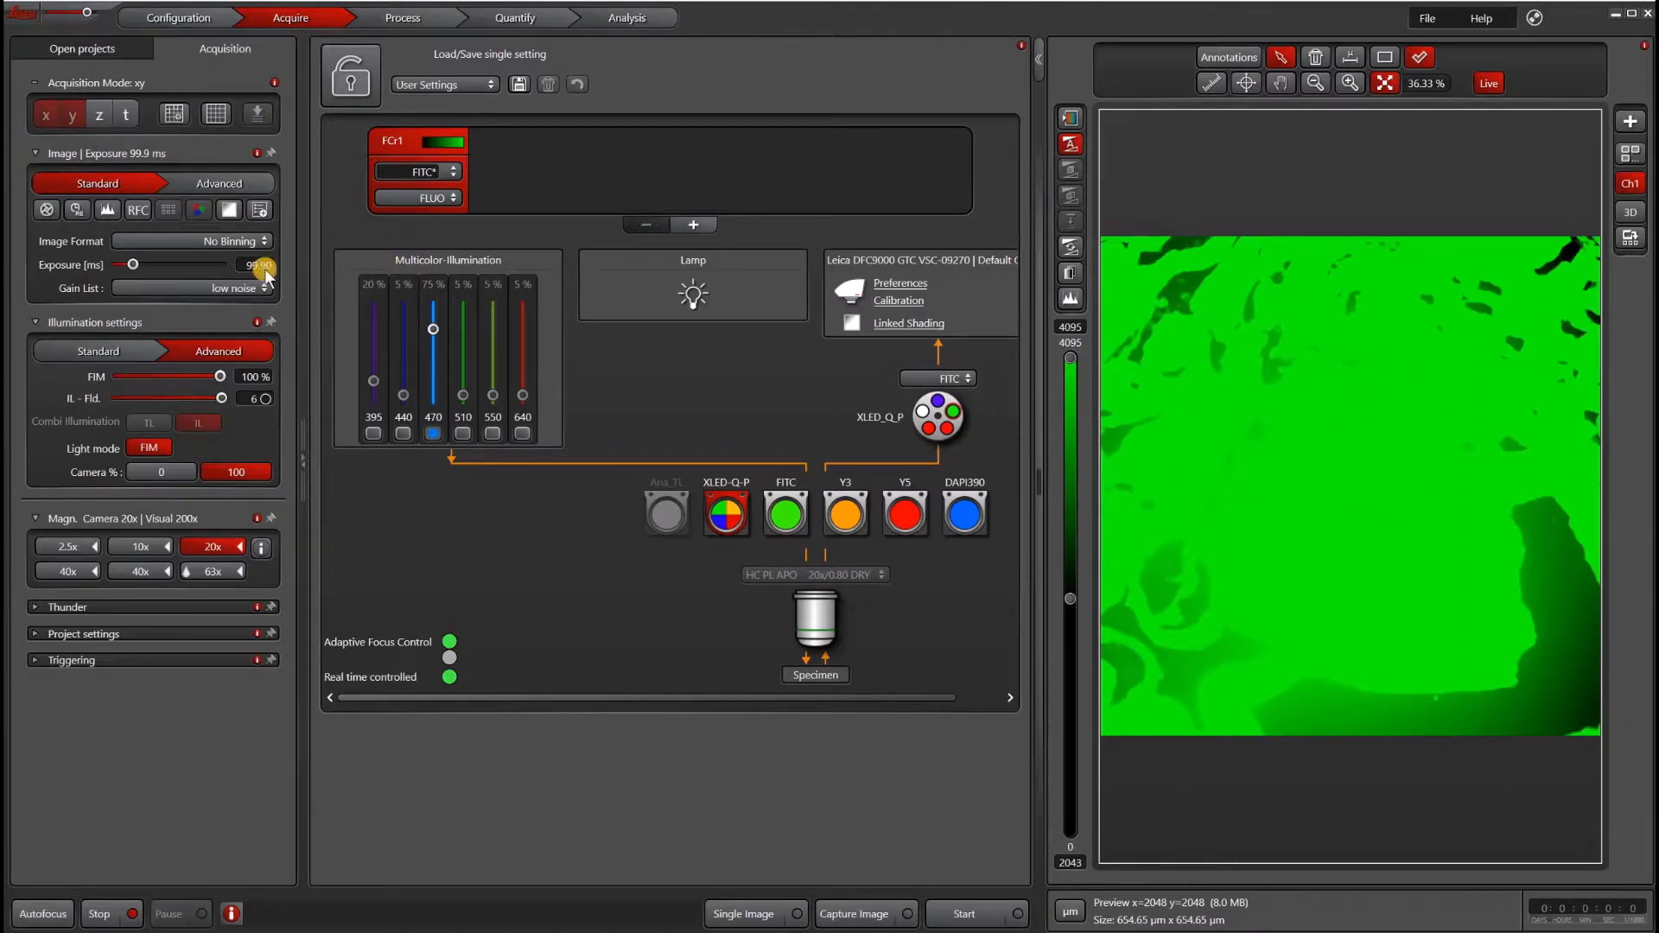
pyautogui.write('10')
pyautogui.press('Return')
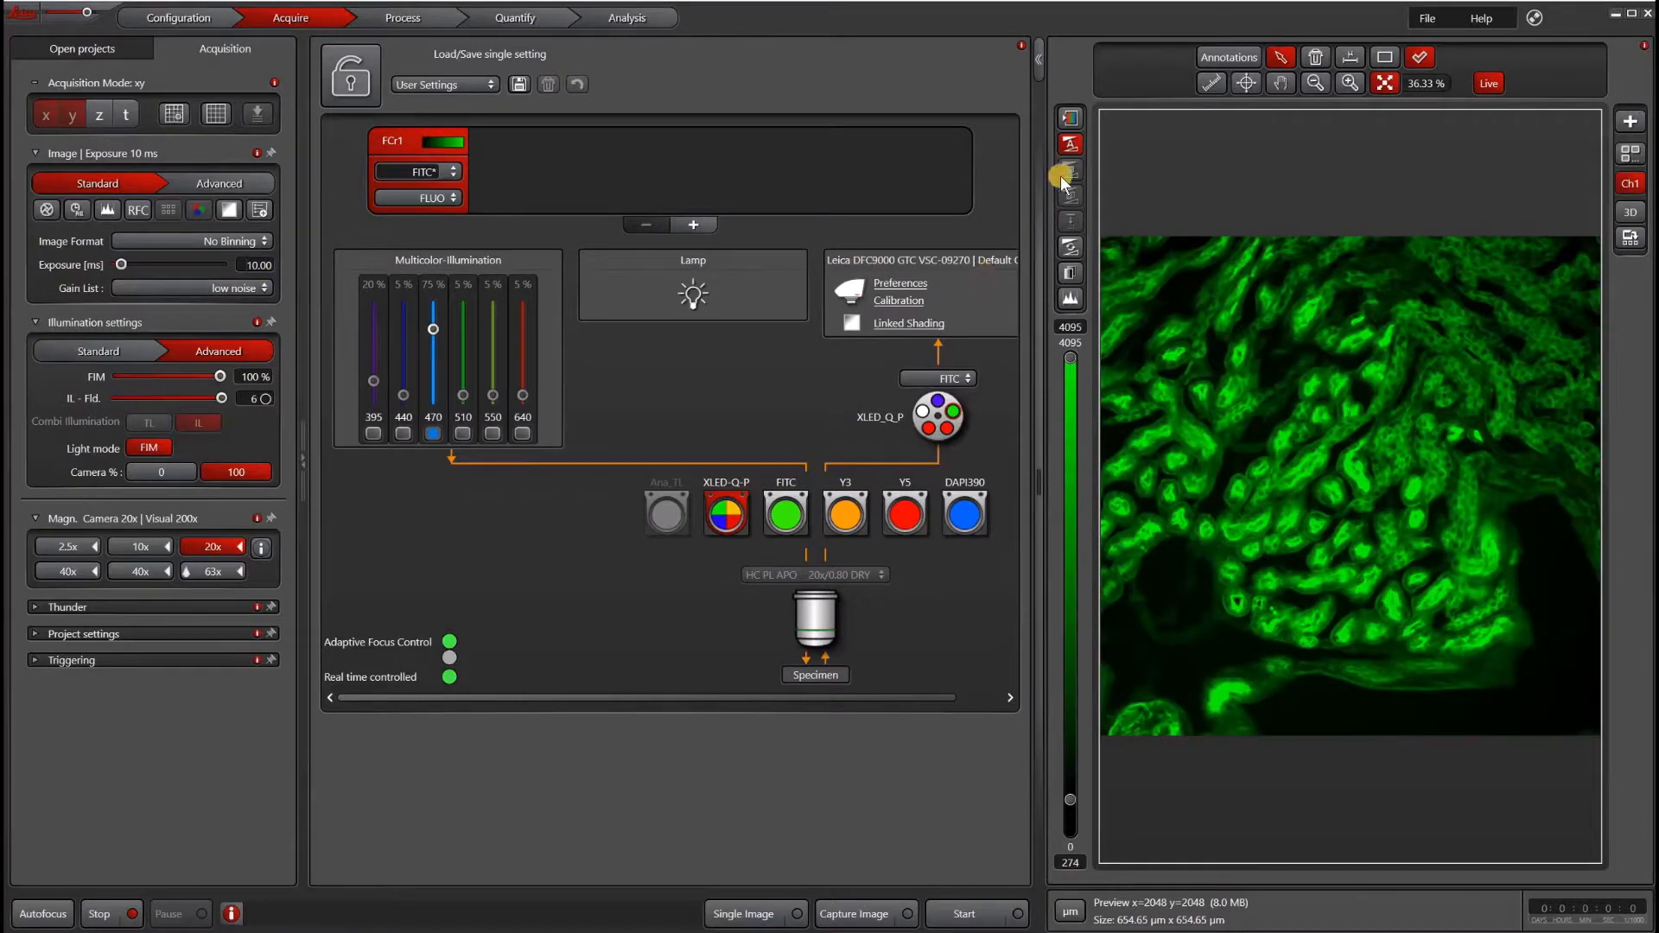
# - Display the saturation lookup table and lower the 470 LED intensity to 21 %
pyautogui.click(1069, 120)
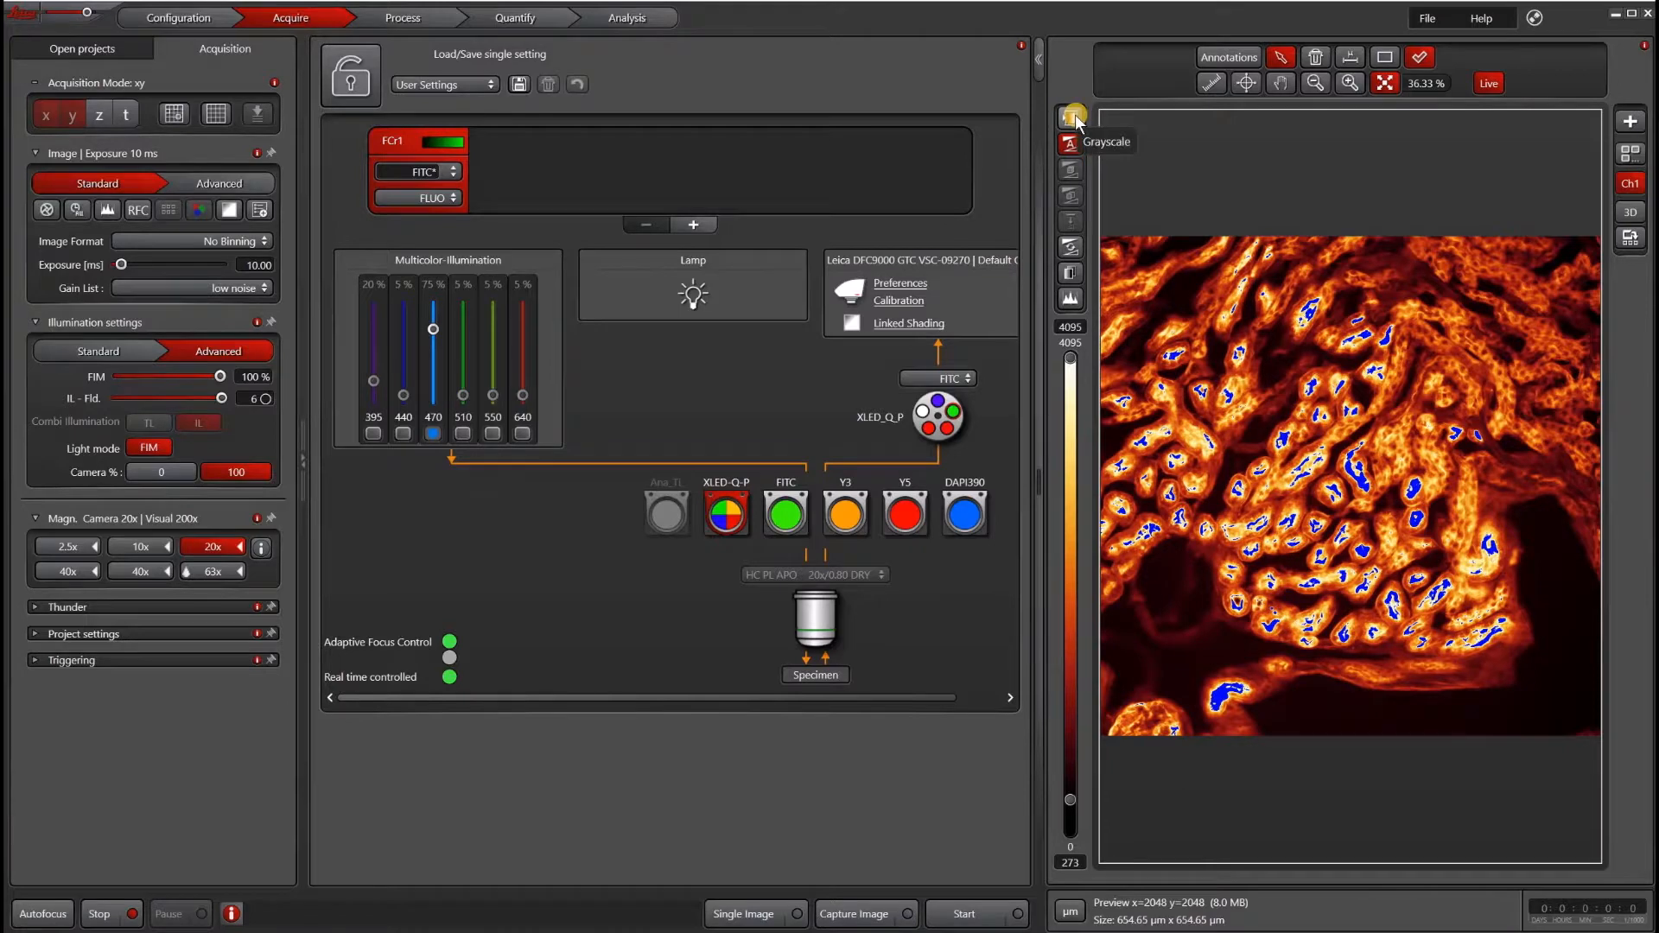
pyautogui.moveTo(433, 329); pyautogui.dragTo(438, 379)
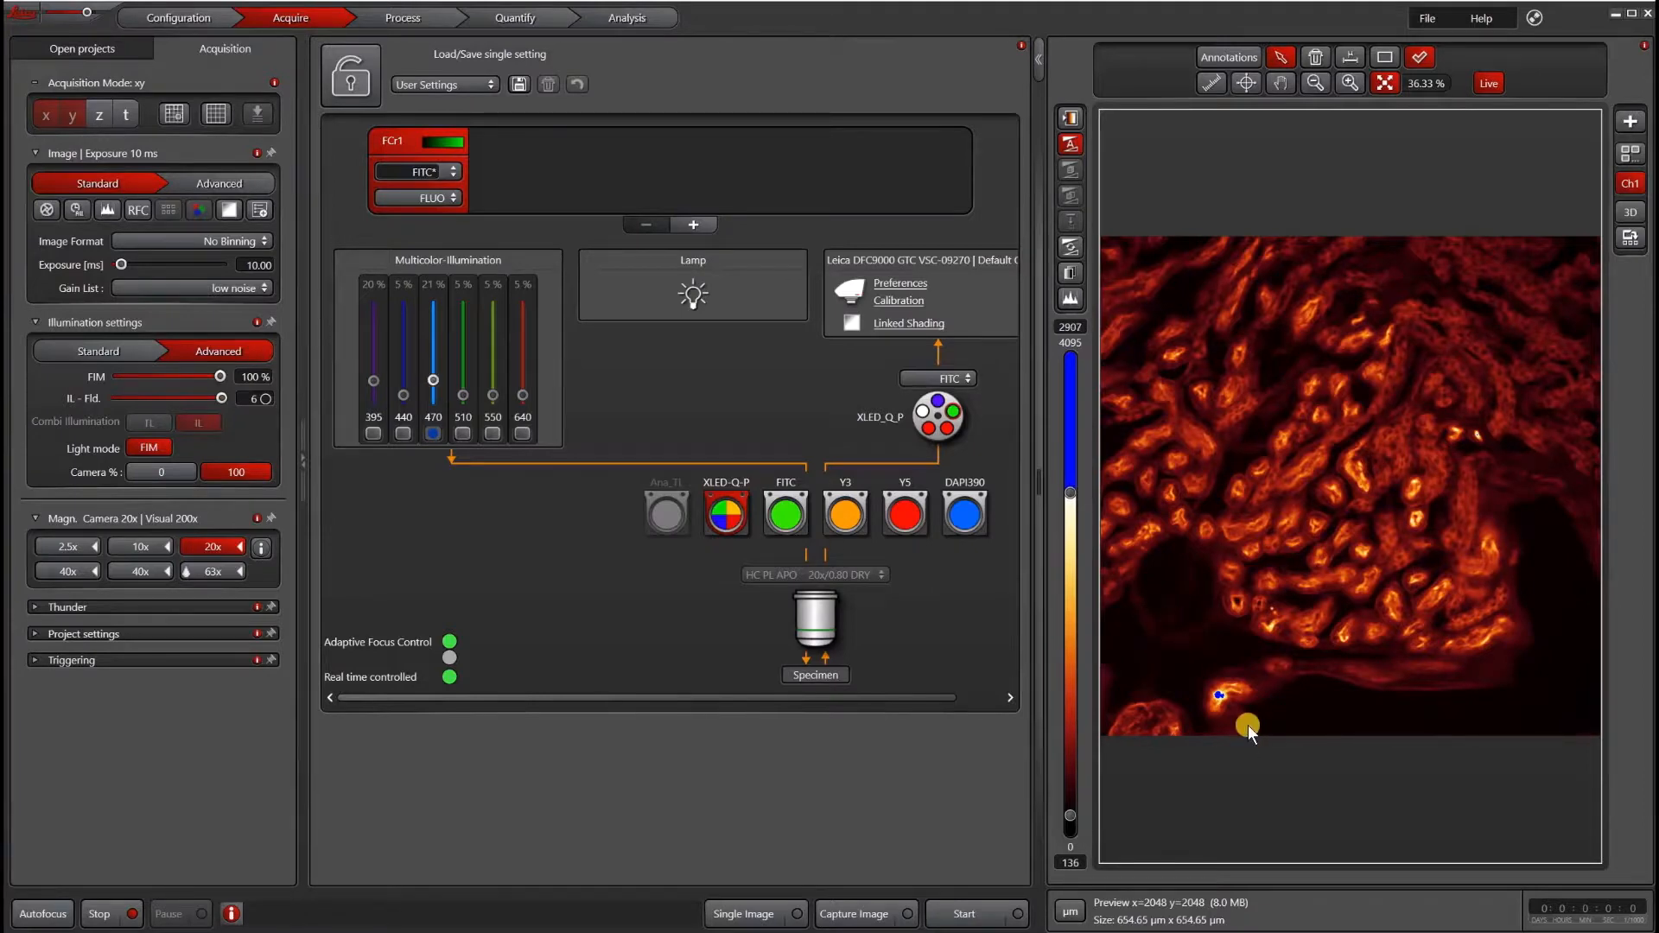
# - Stop the live view and switch the camera to the DMC6200 in the camera preferences
pyautogui.click(102, 913)
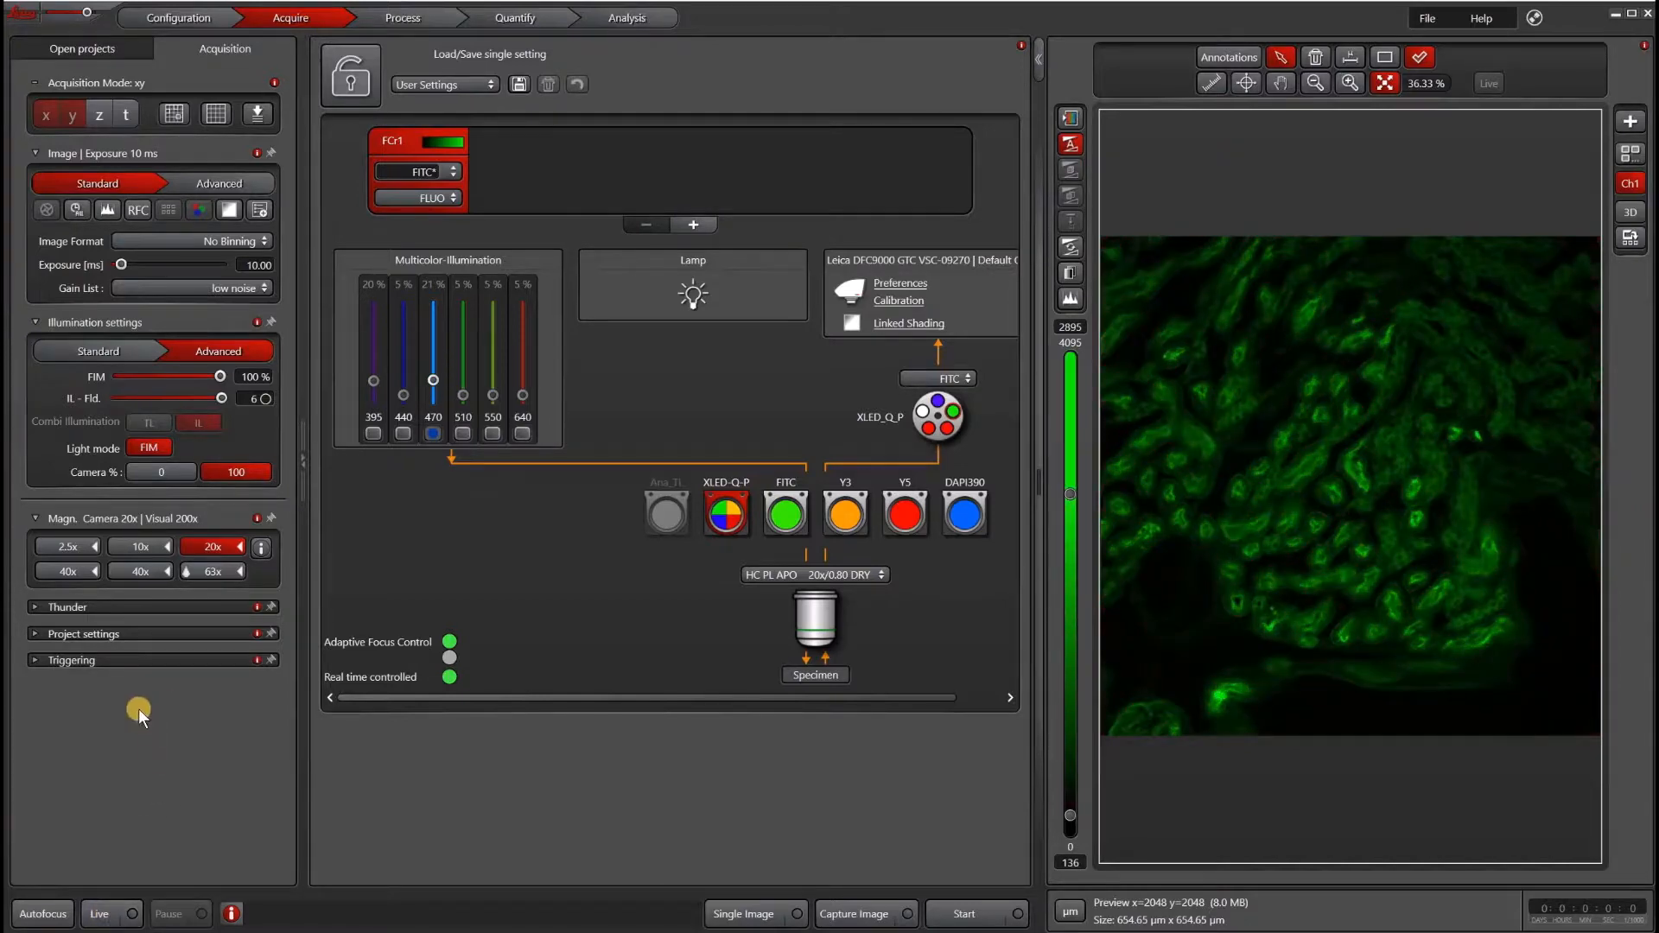
pyautogui.click(907, 284)
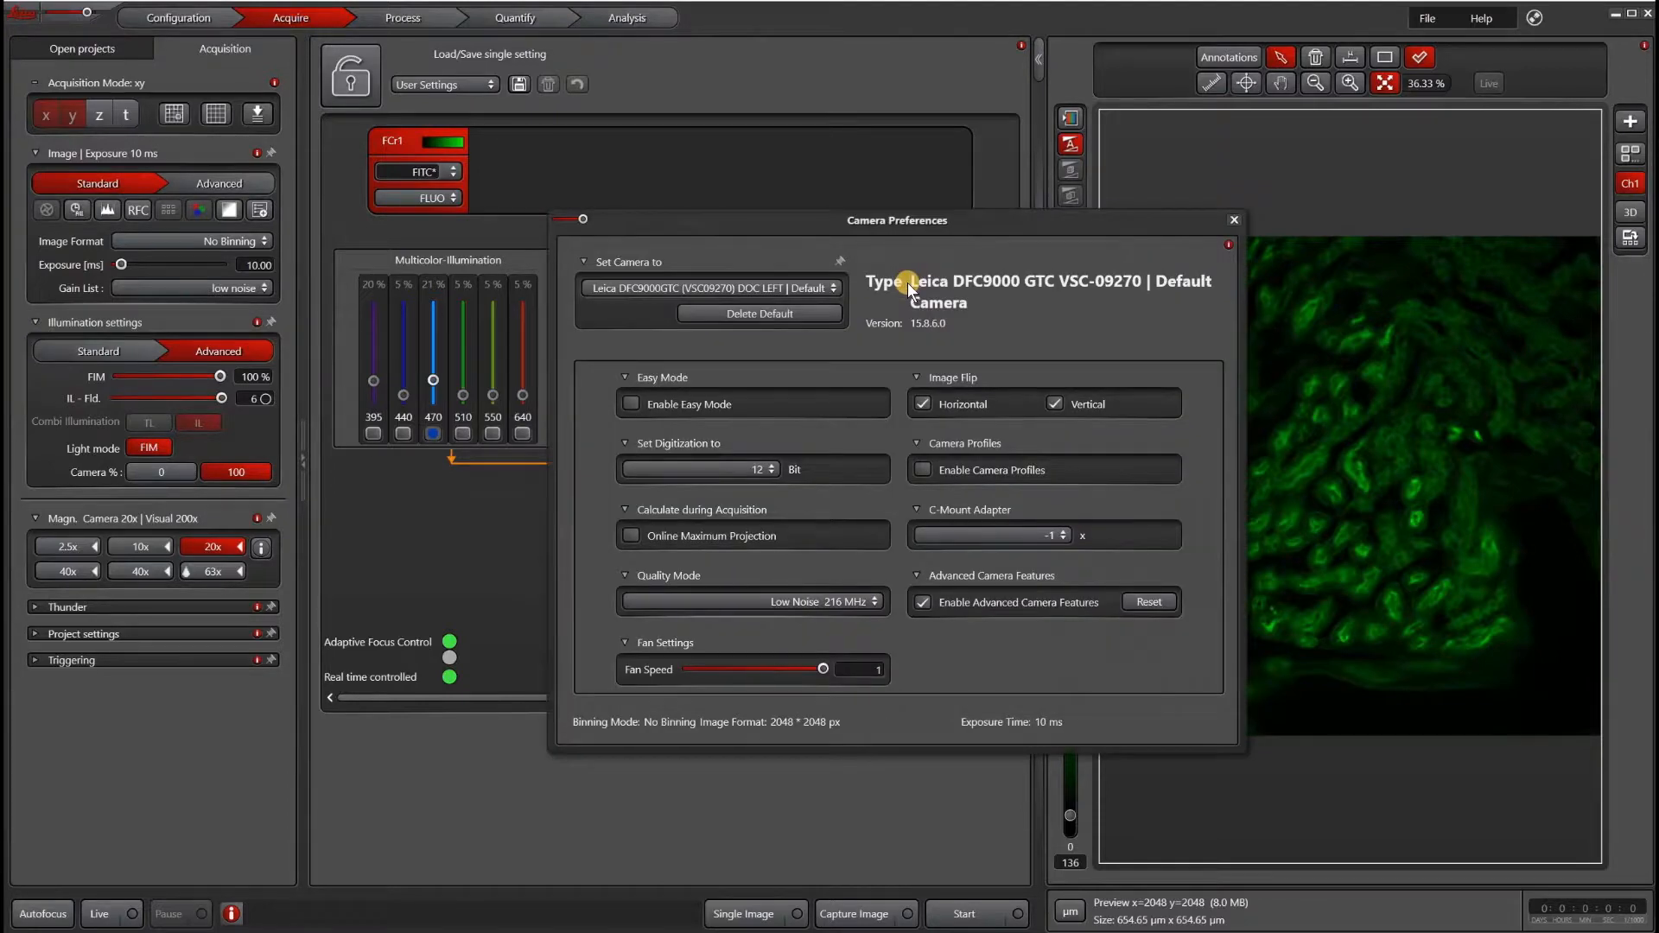
pyautogui.click(810, 284)
pyautogui.click(809, 320)
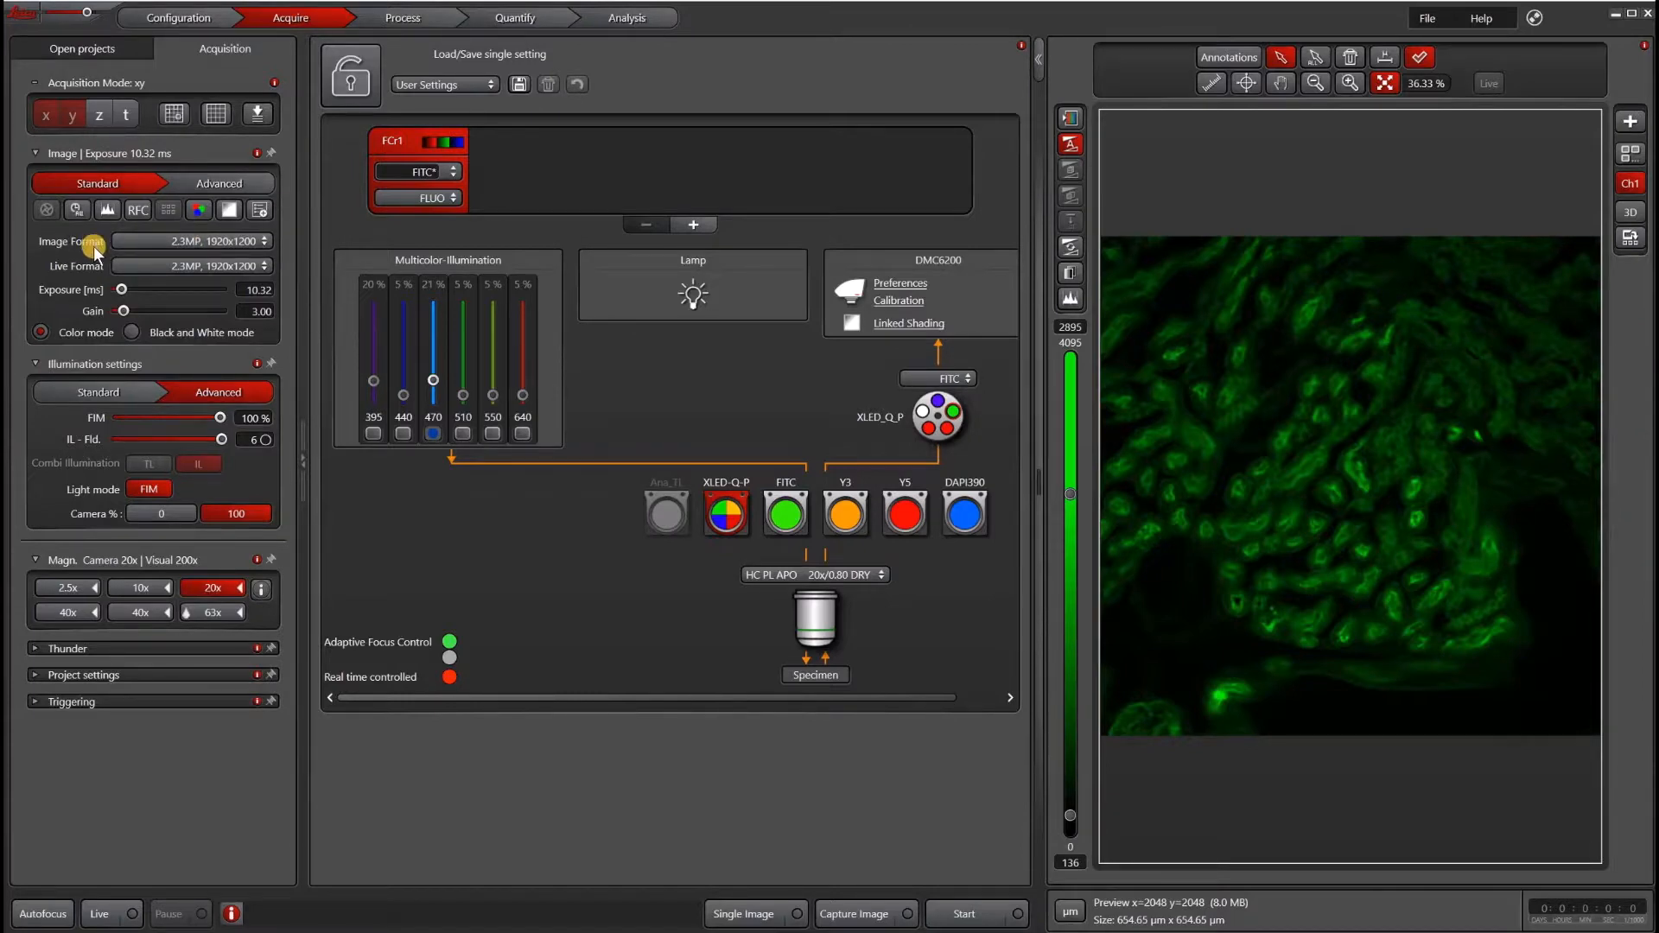
# - Inspect the live format options for the new camera
pyautogui.click(118, 266)
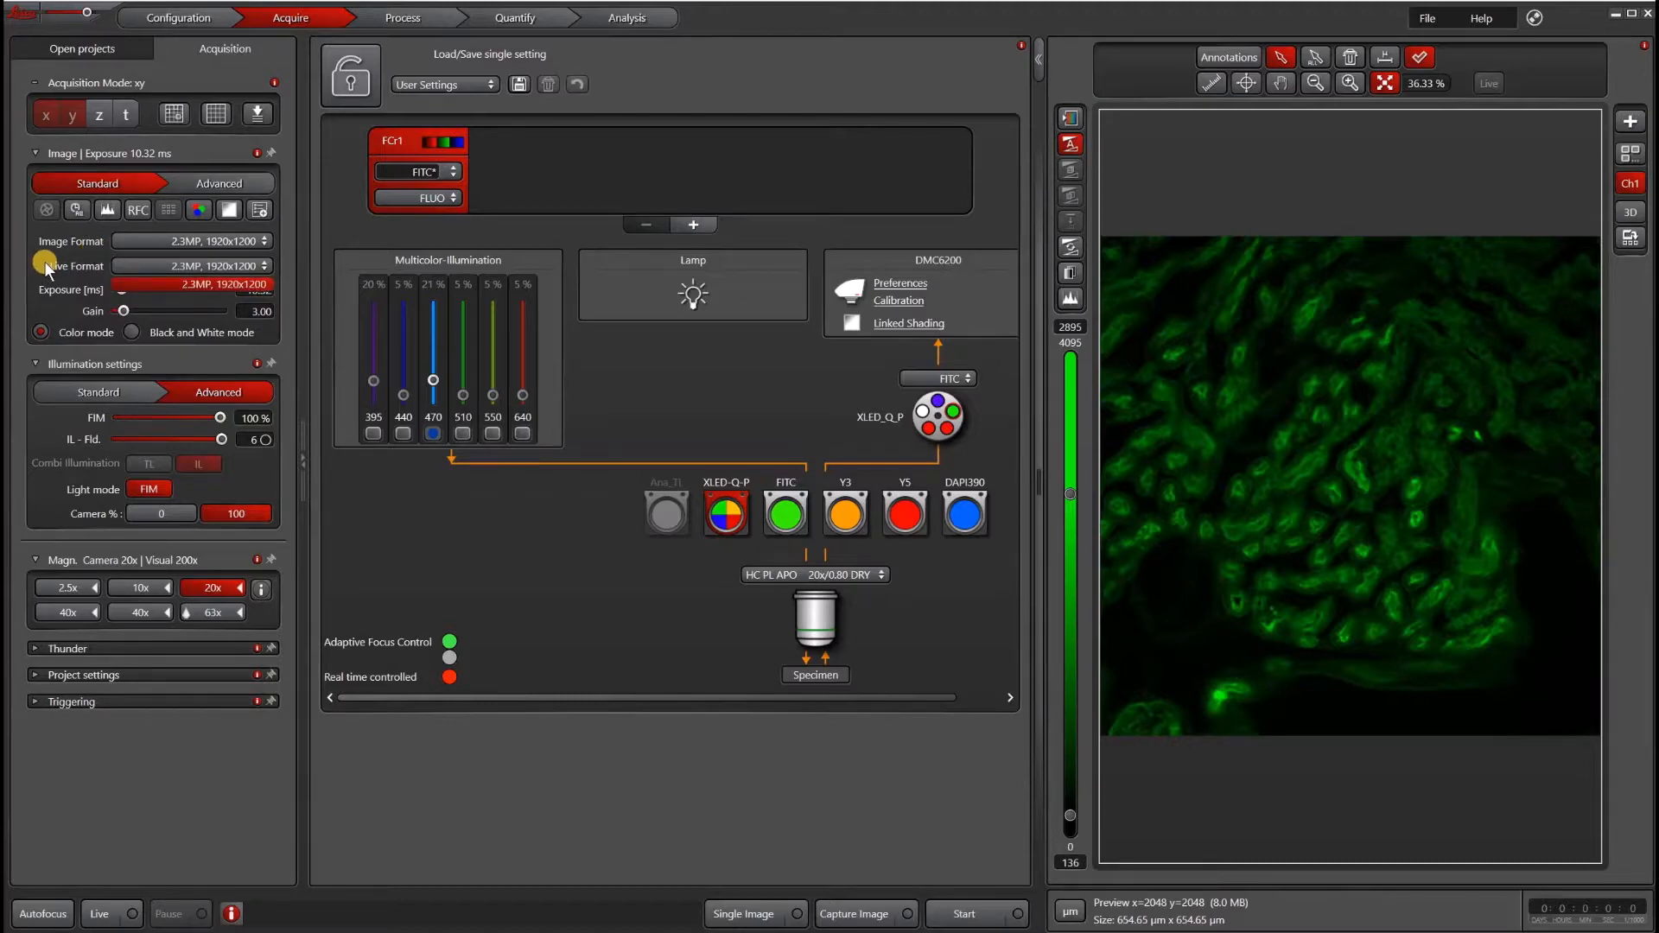
pyautogui.click(46, 269)
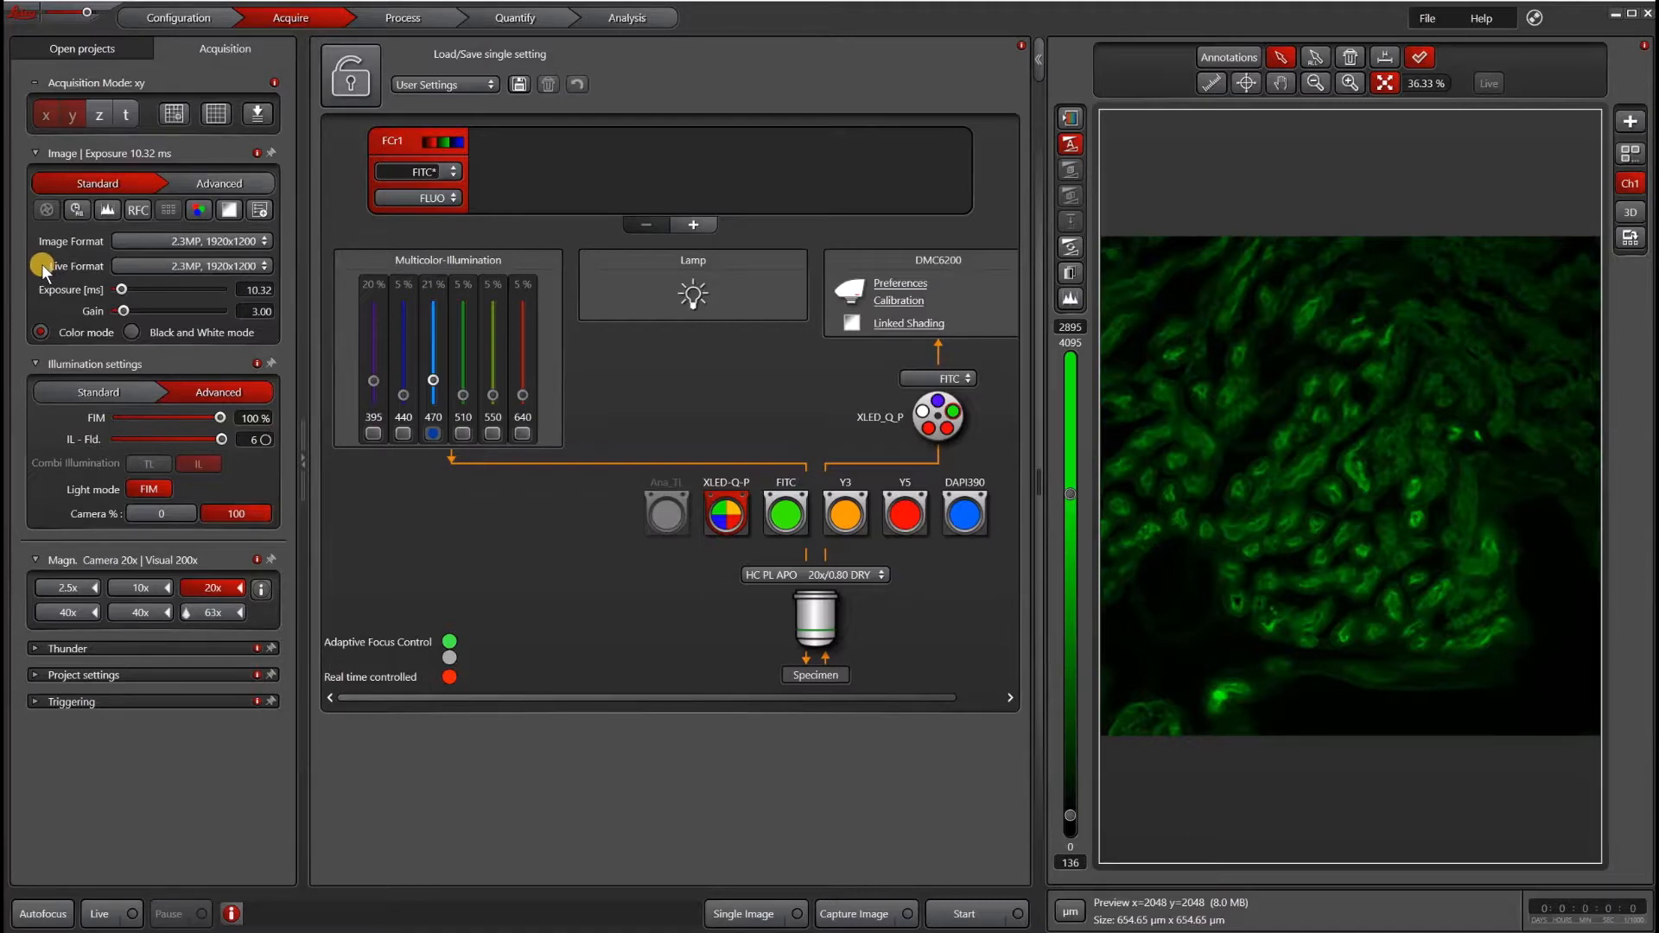
# - Choose the 2.3MP, 1920x1200 image format and set the gain to 1
pyautogui.click(167, 236)
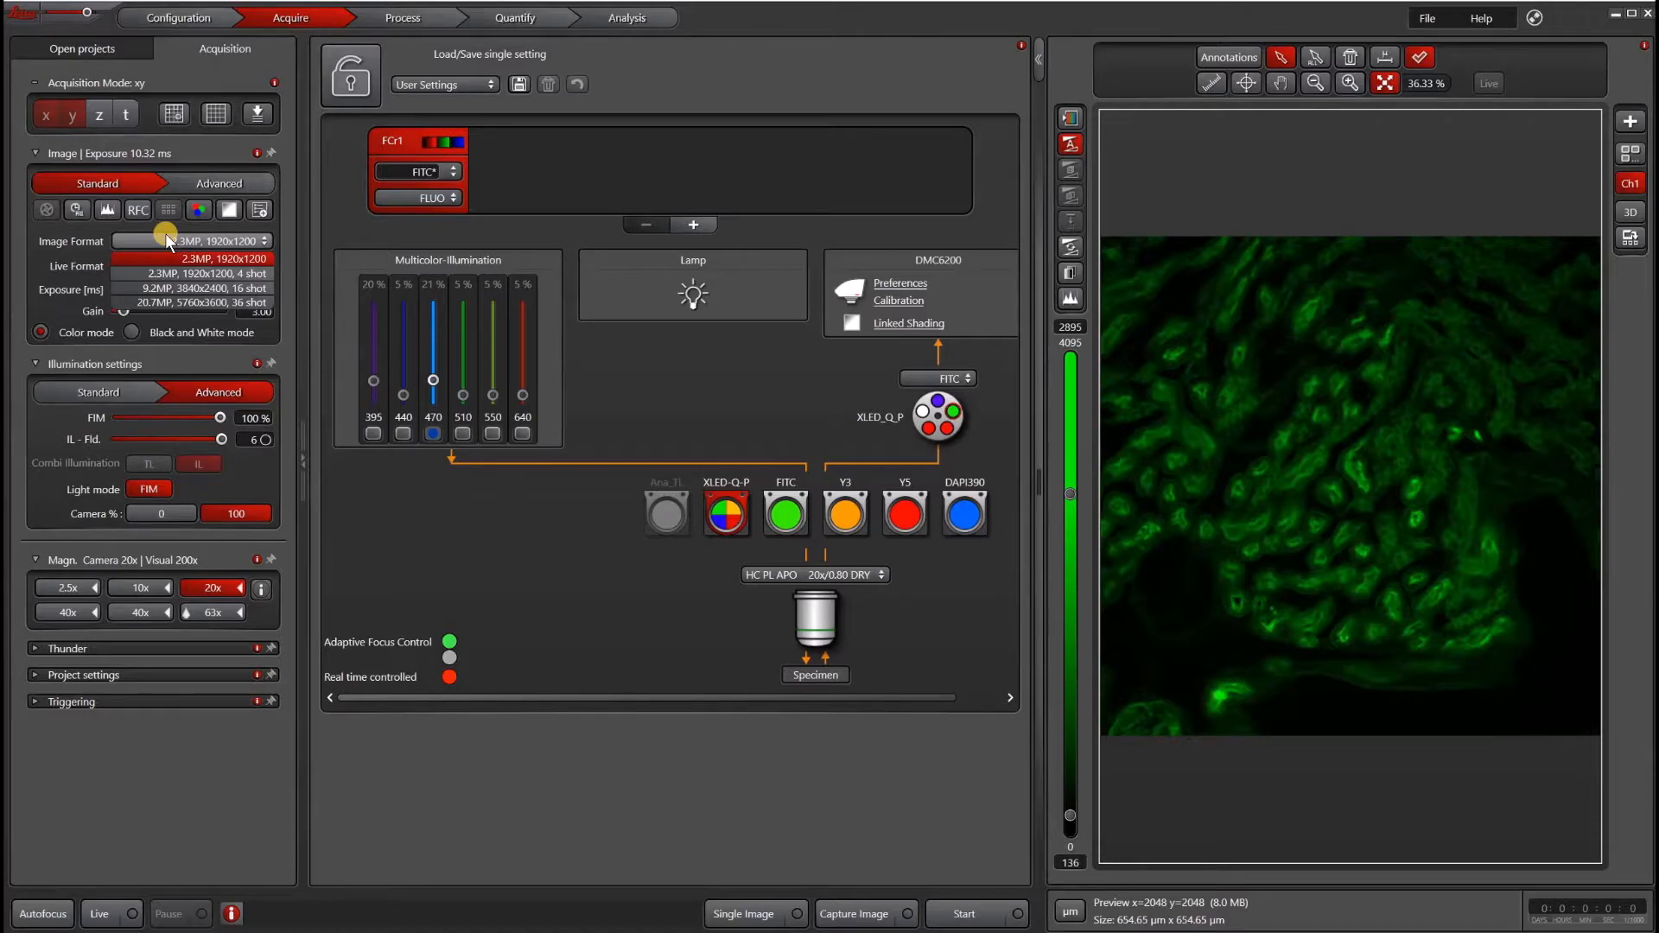
pyautogui.click(91, 251)
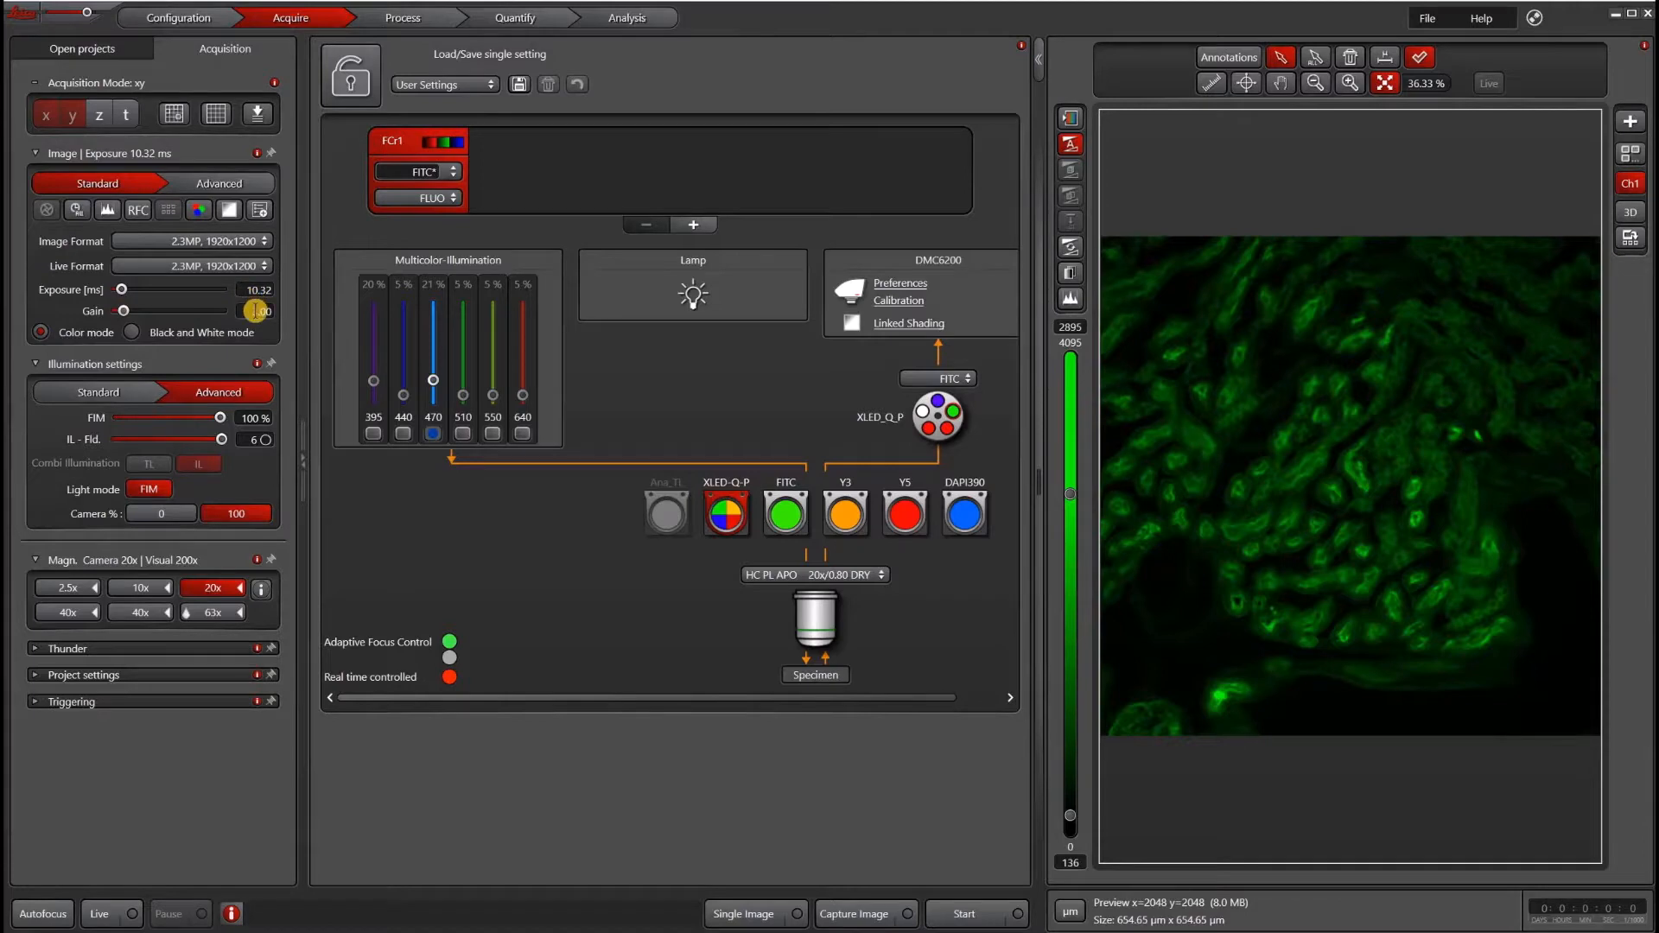
pyautogui.write('1')
pyautogui.press('Return')
# - Show the color controls, reset the color balance and apply an automatic white balance
pyautogui.click(199, 211)
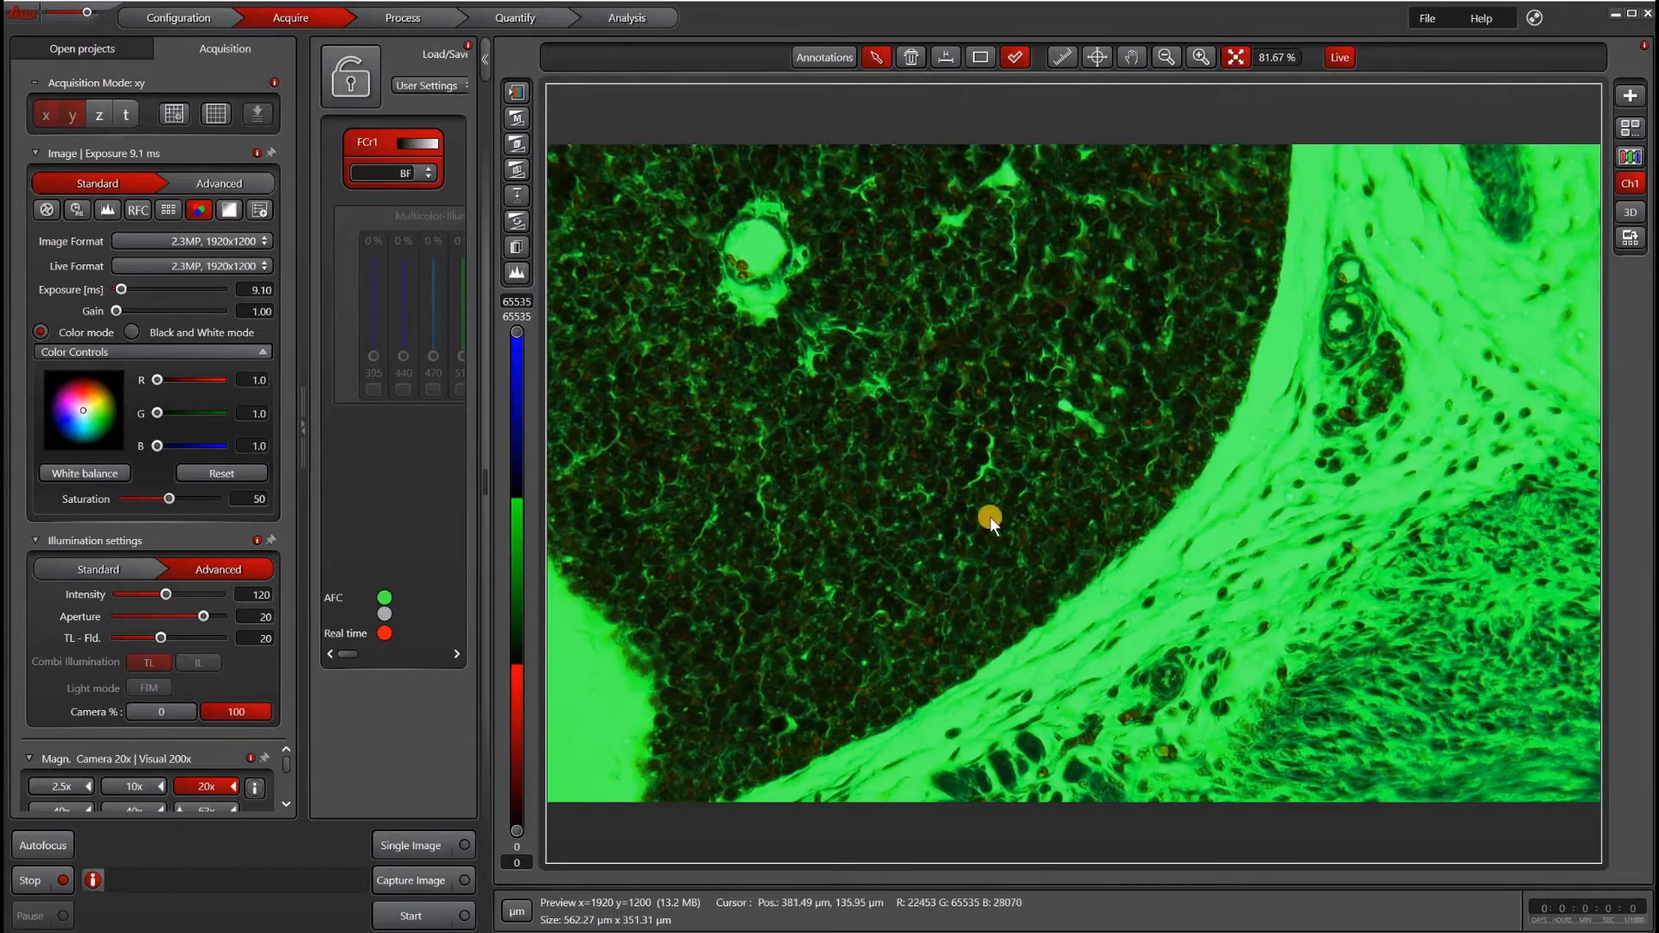
pyautogui.click(235, 474)
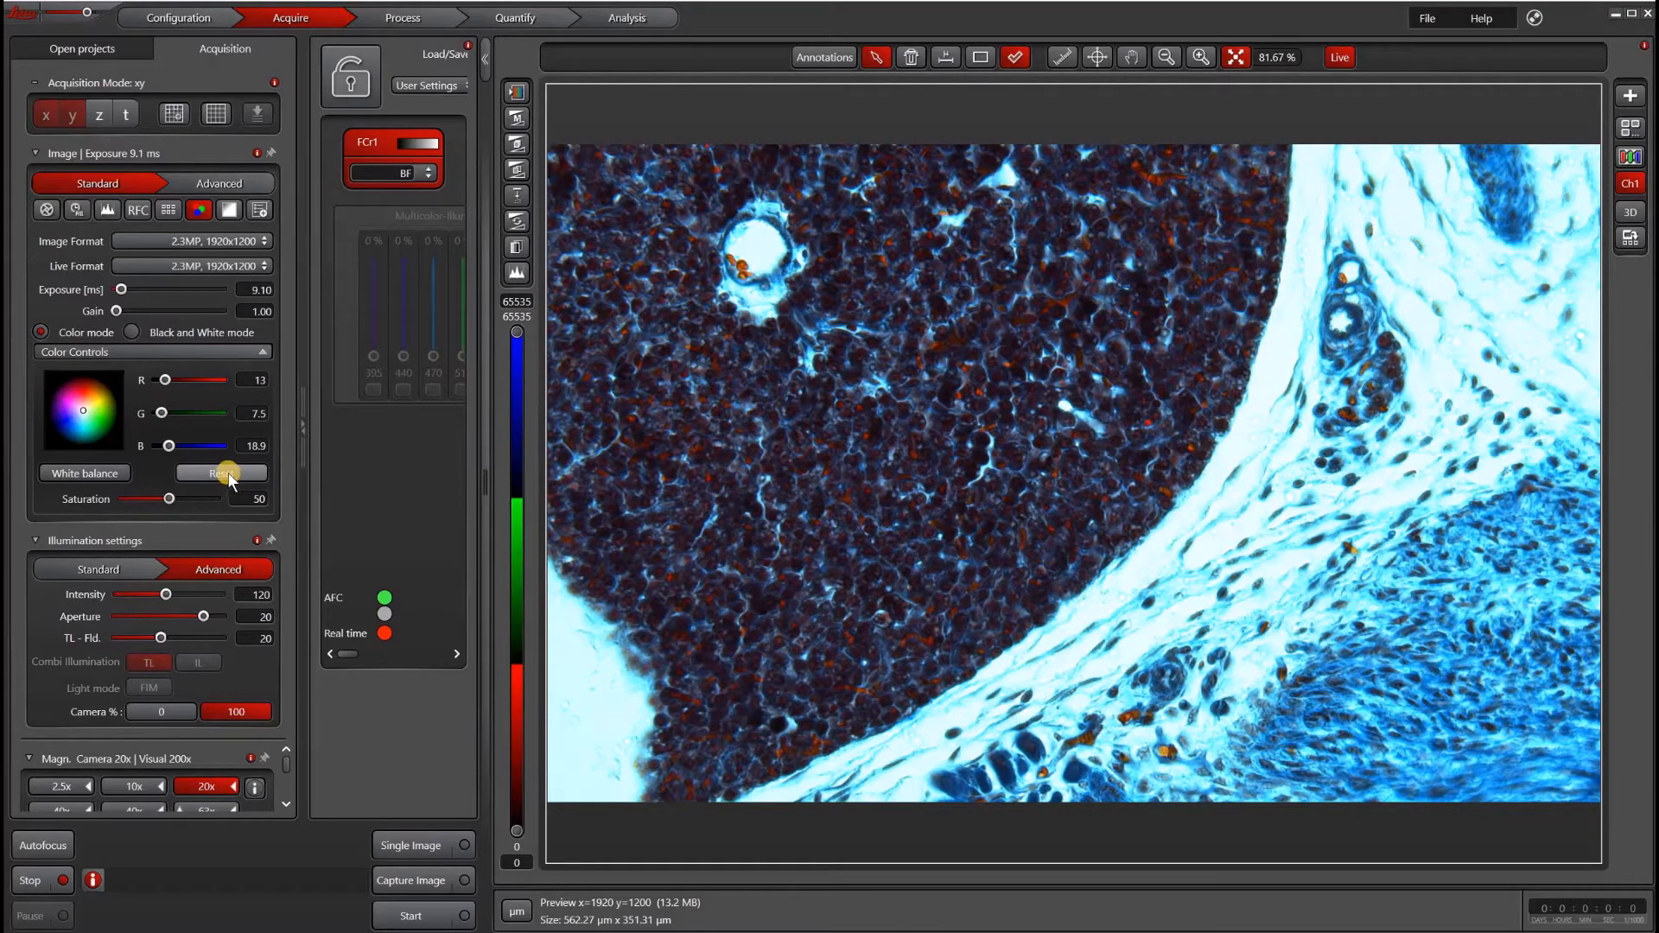
pyautogui.click(60, 474)
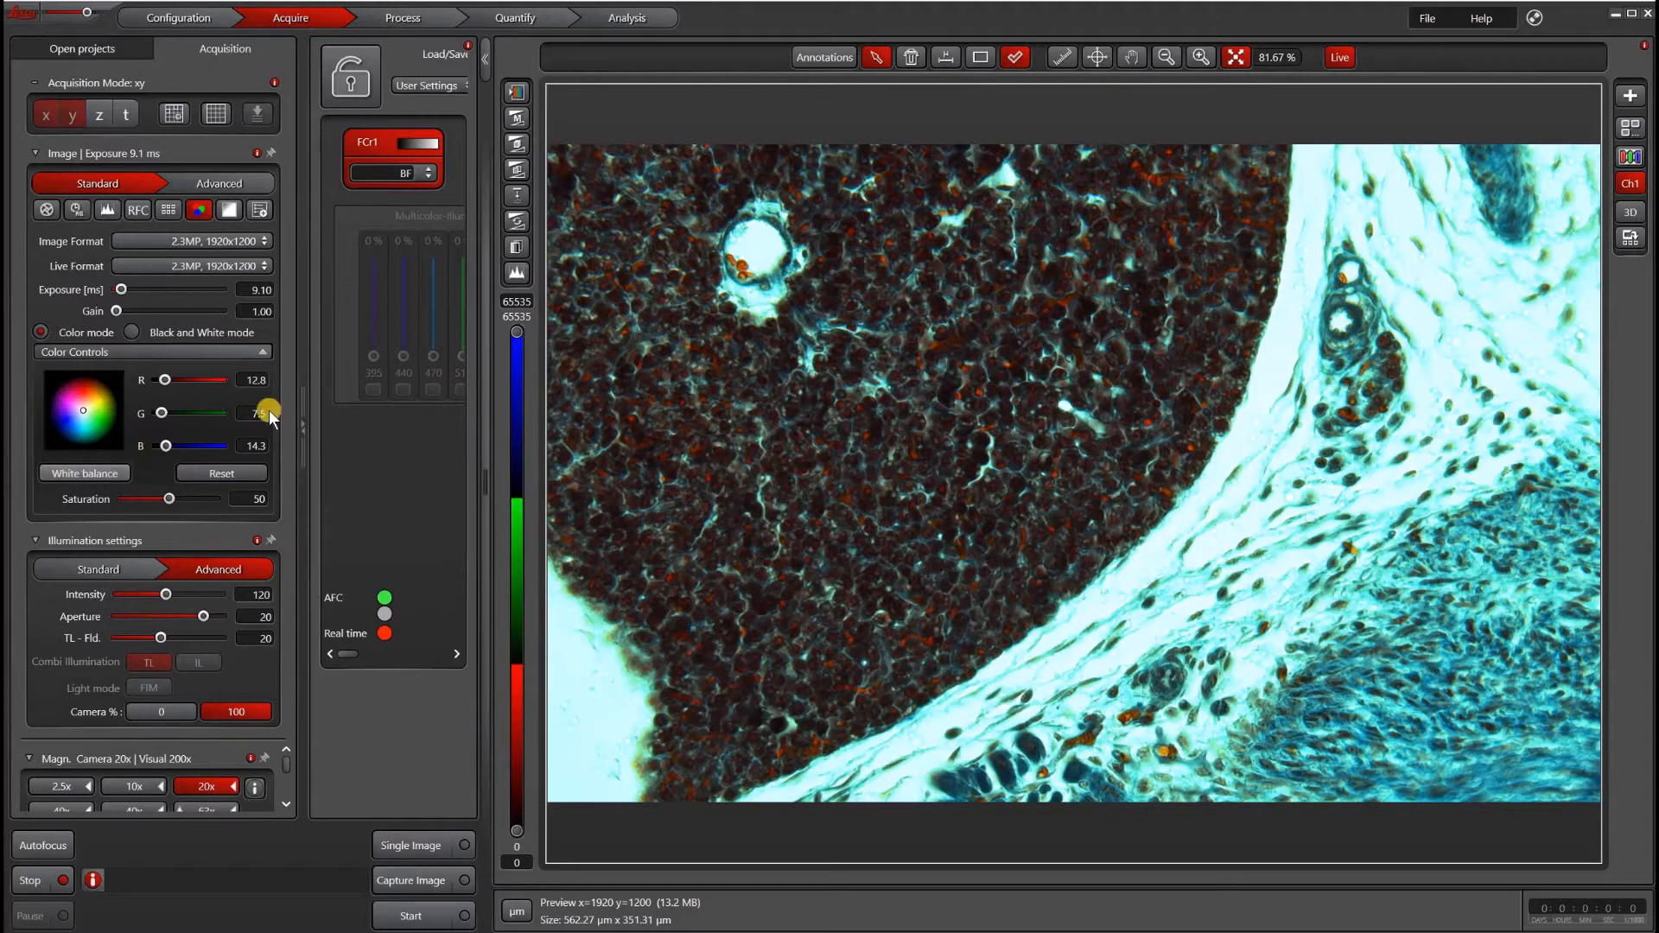
# - Draw a small rectangle ROI on a bright background area and white-balance the image from it
pyautogui.click(980, 57)
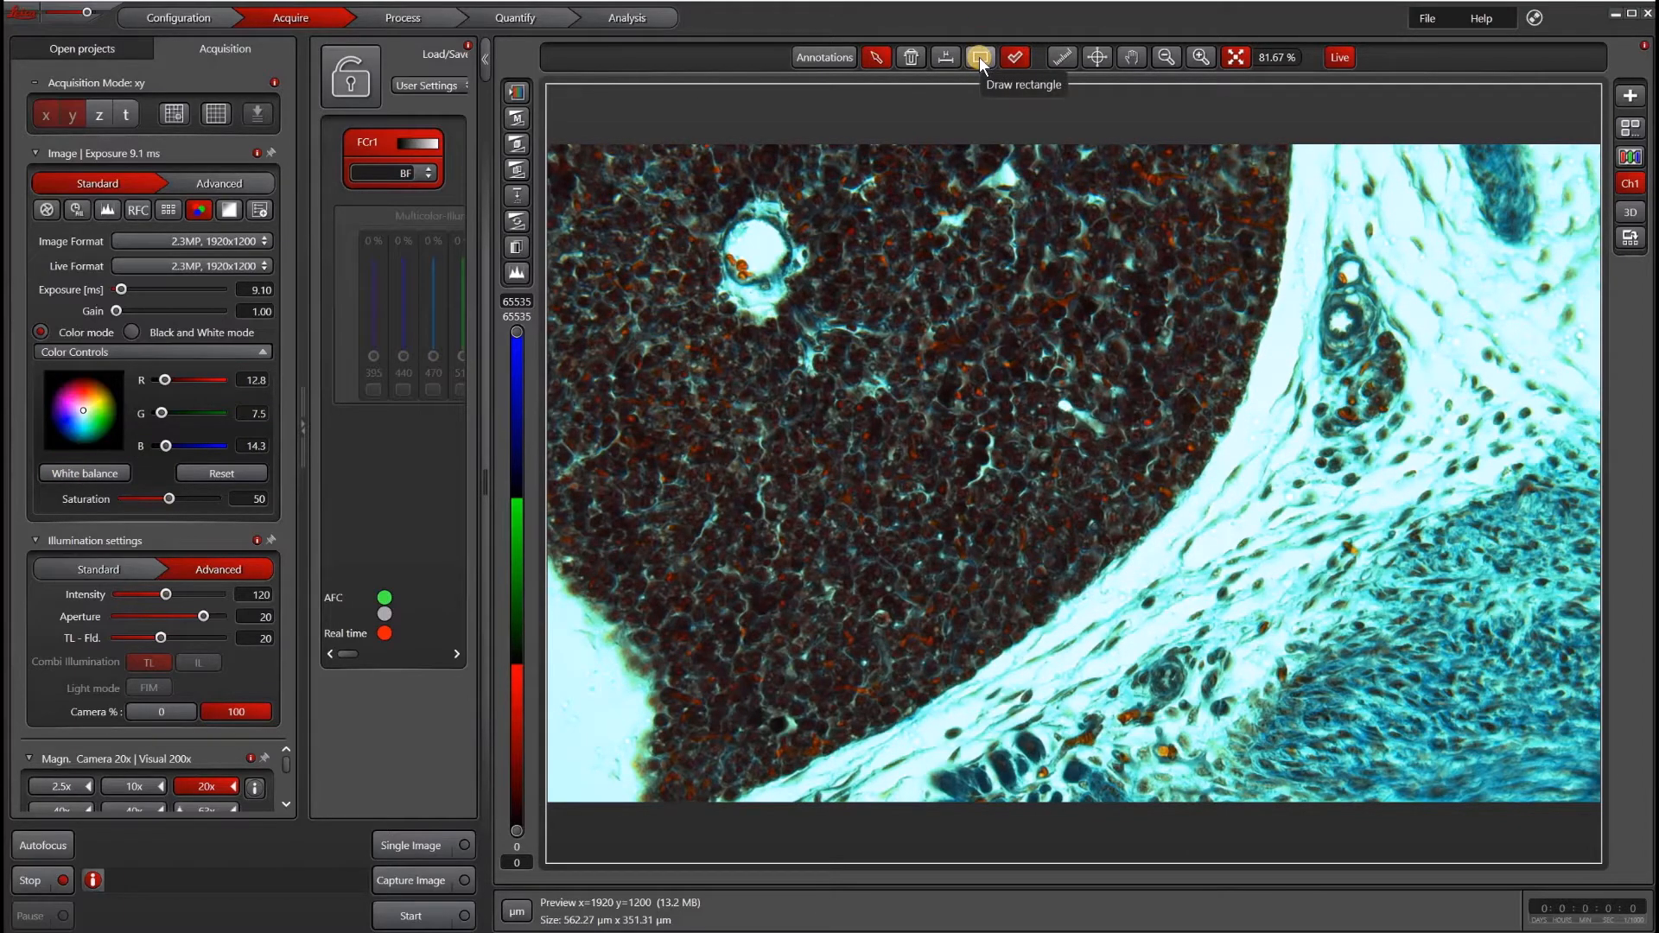
pyautogui.click(978, 57)
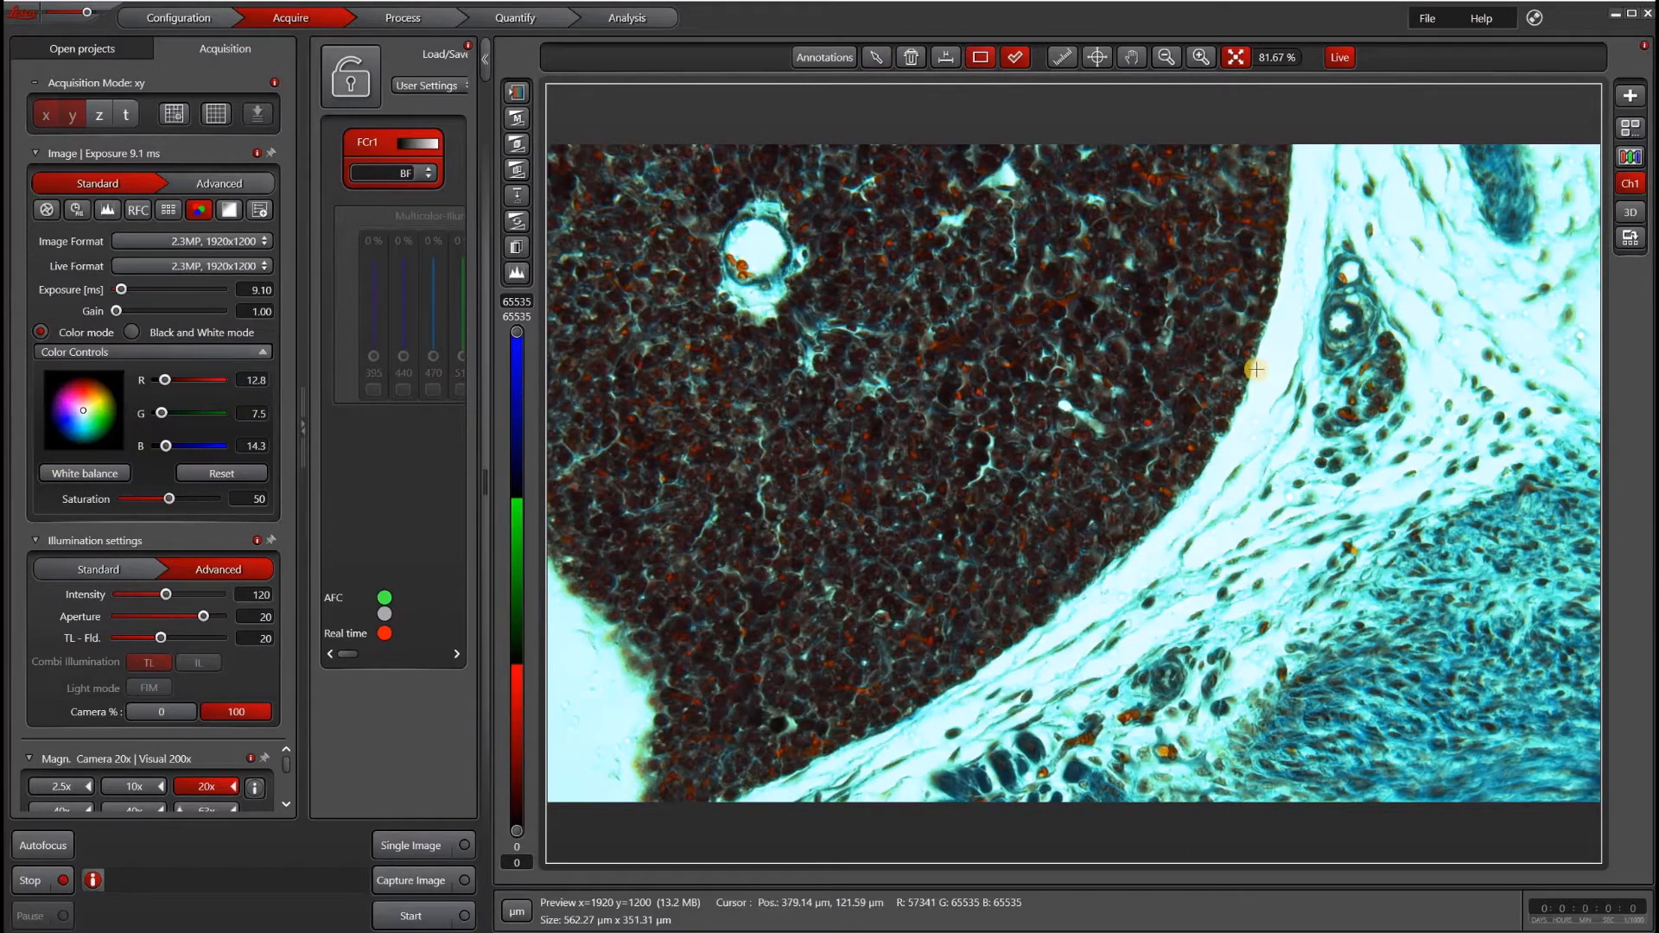
pyautogui.moveTo(1260, 369); pyautogui.dragTo(1275, 387)
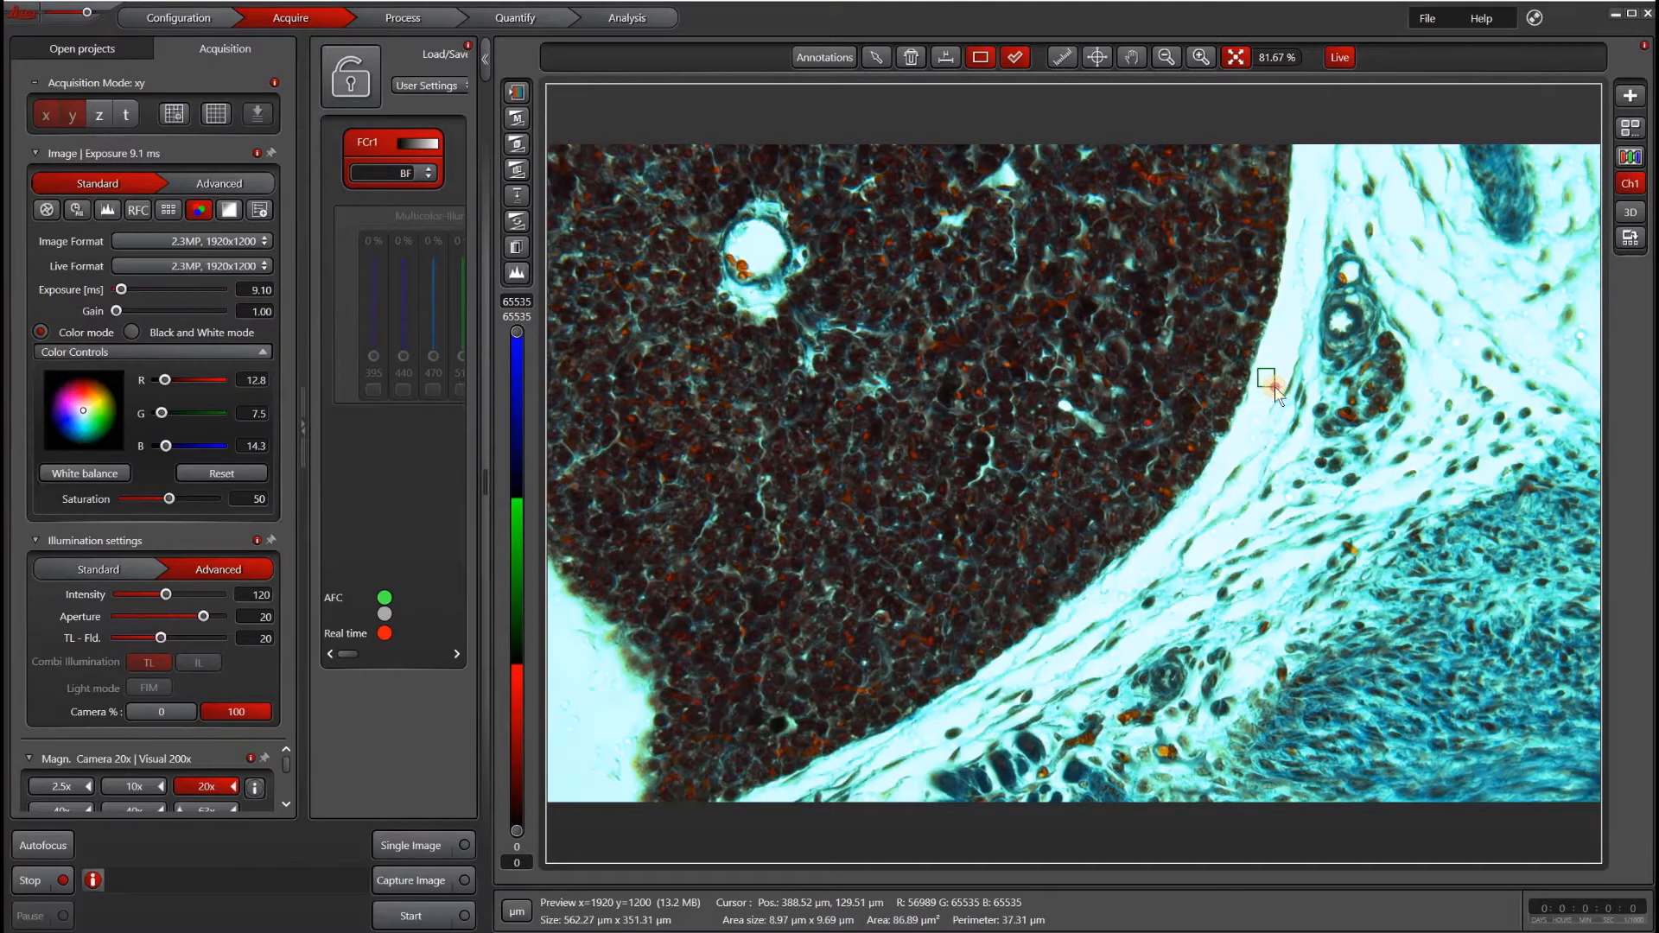
pyautogui.rightClick(1275, 387)
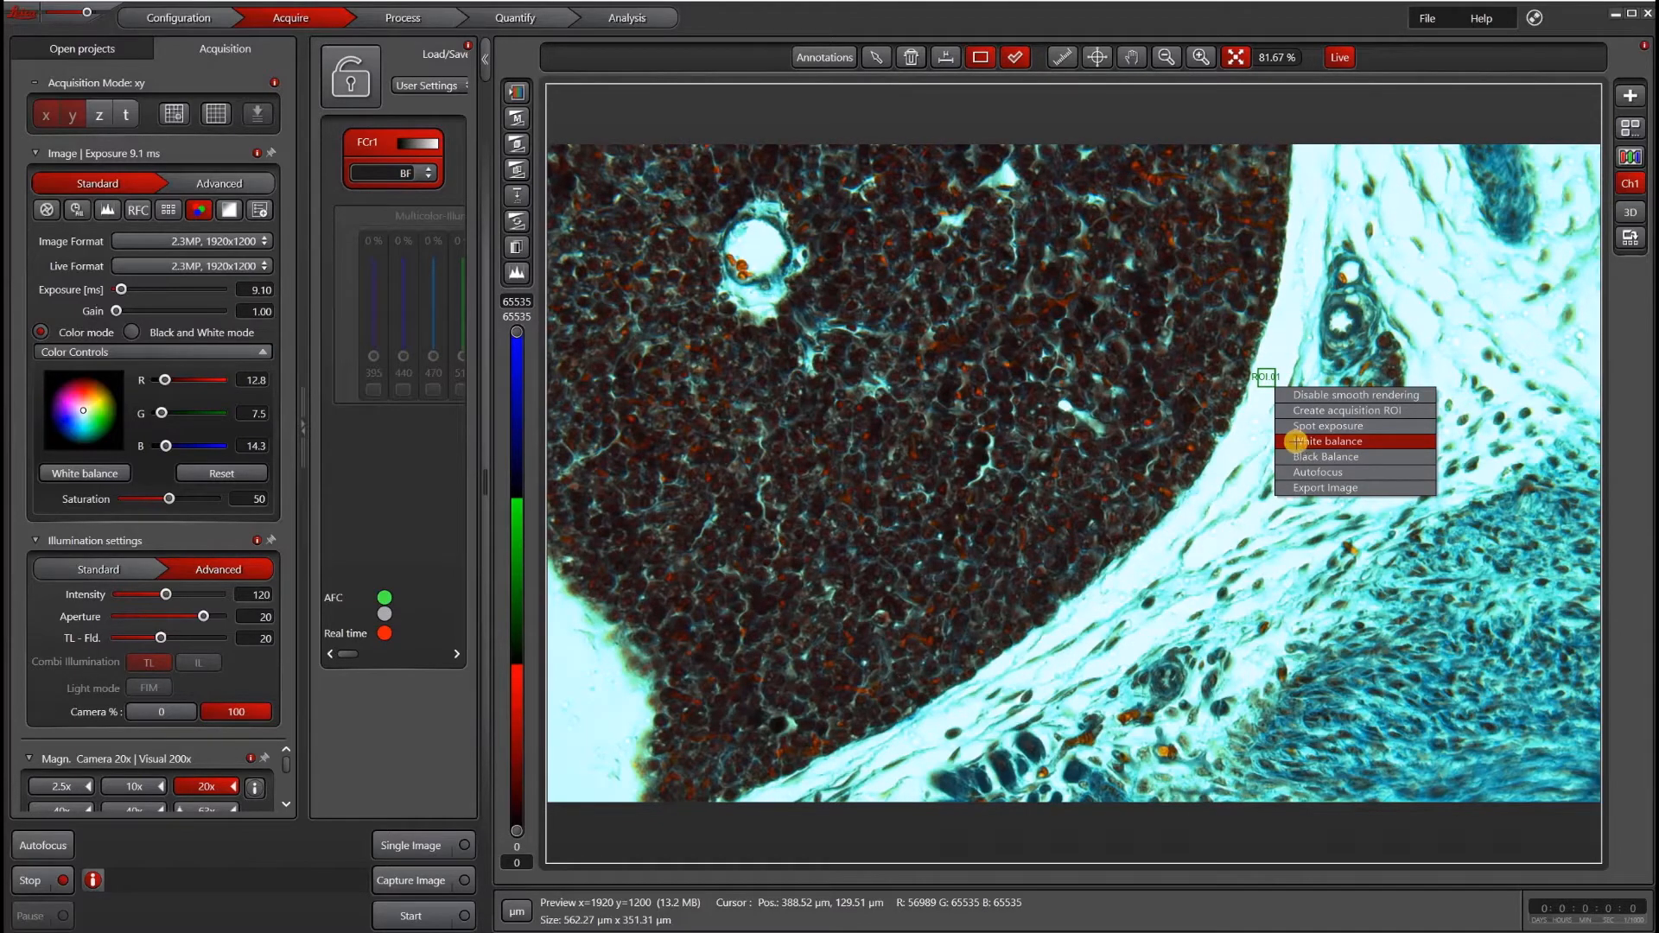
pyautogui.click(1294, 443)
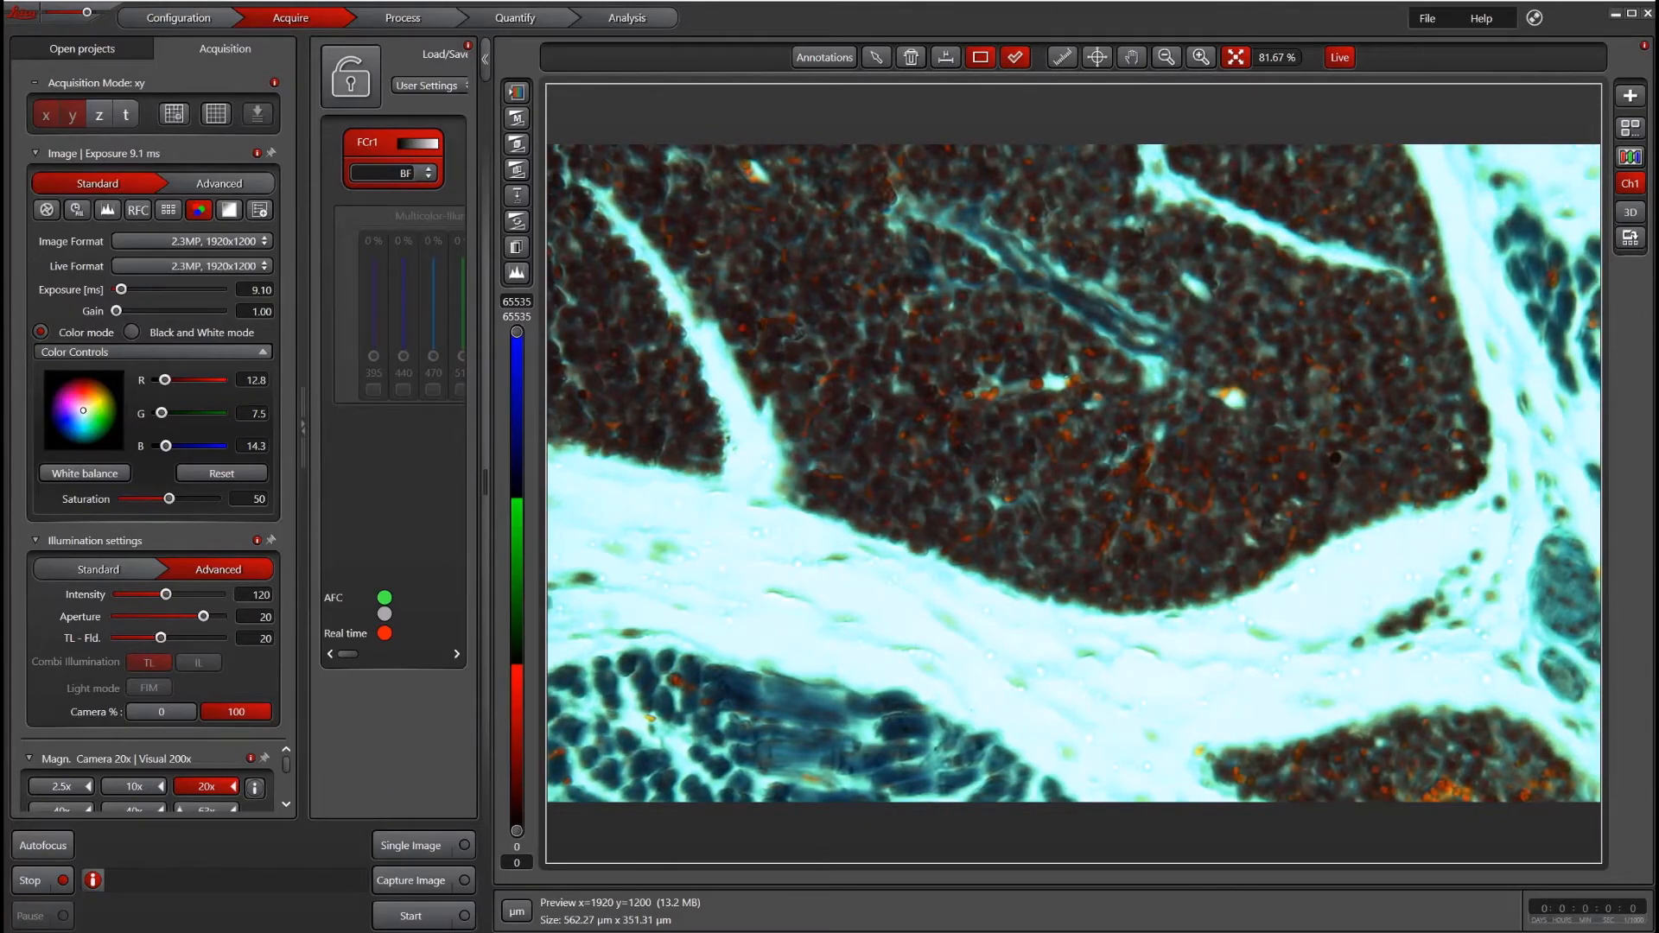
# - Draw a rectangle ROI on the bright background and apply spot exposure from it
pyautogui.moveTo(1293, 586); pyautogui.dragTo(1346, 629)
pyautogui.rightClick(1347, 629)
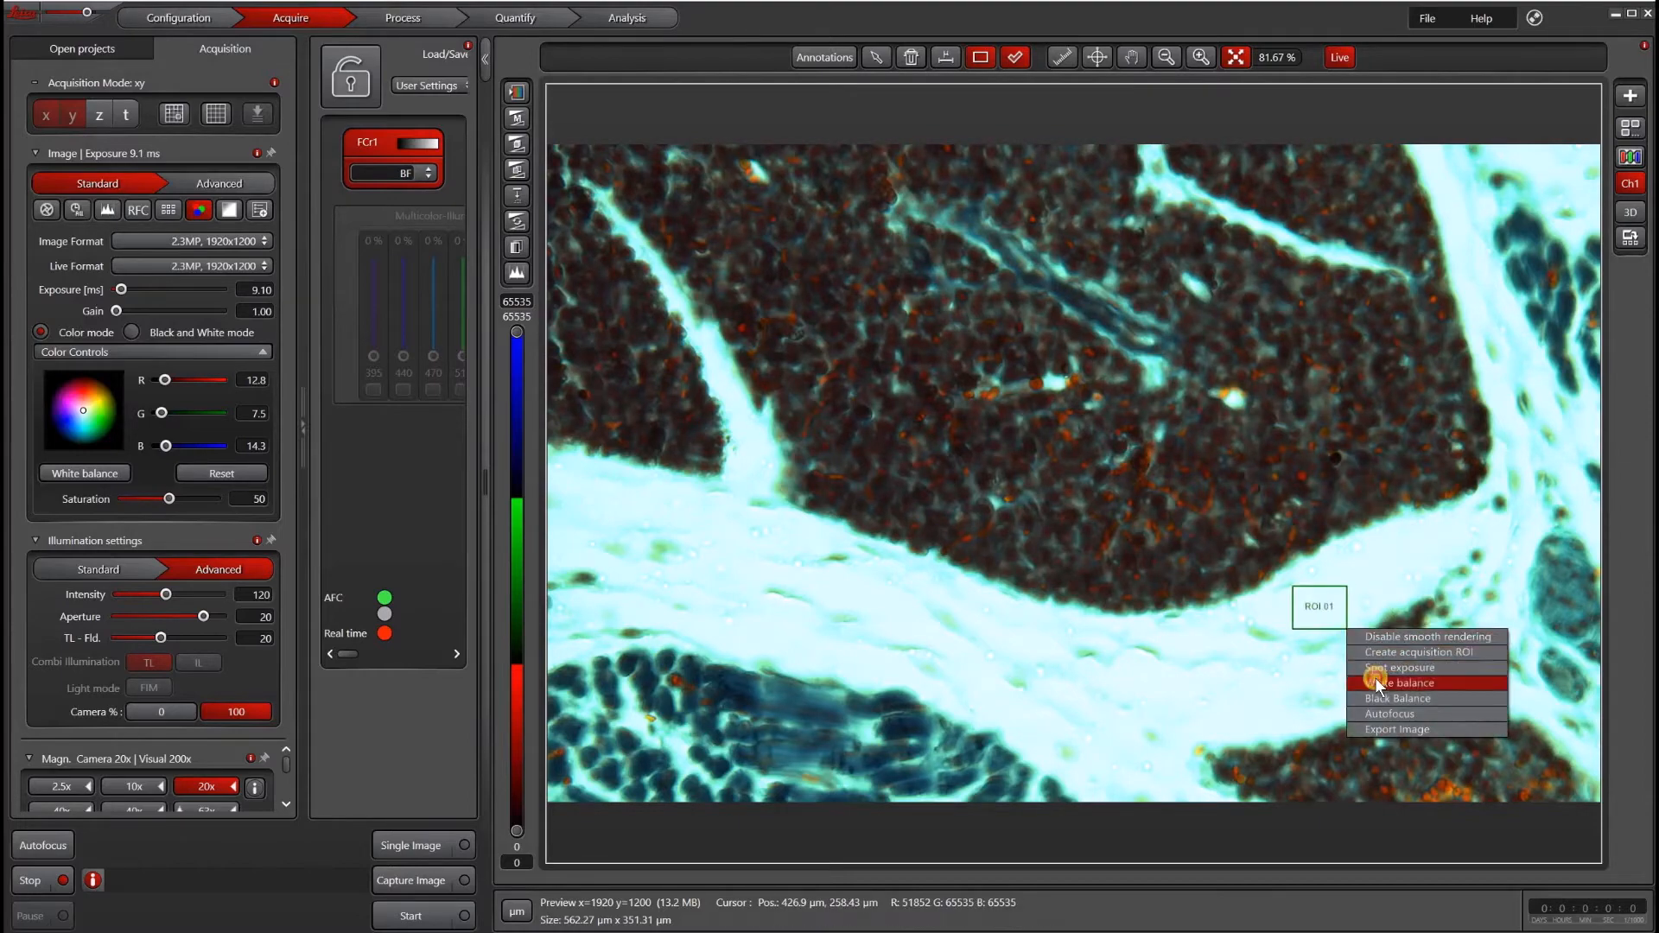
pyautogui.click(1376, 679)
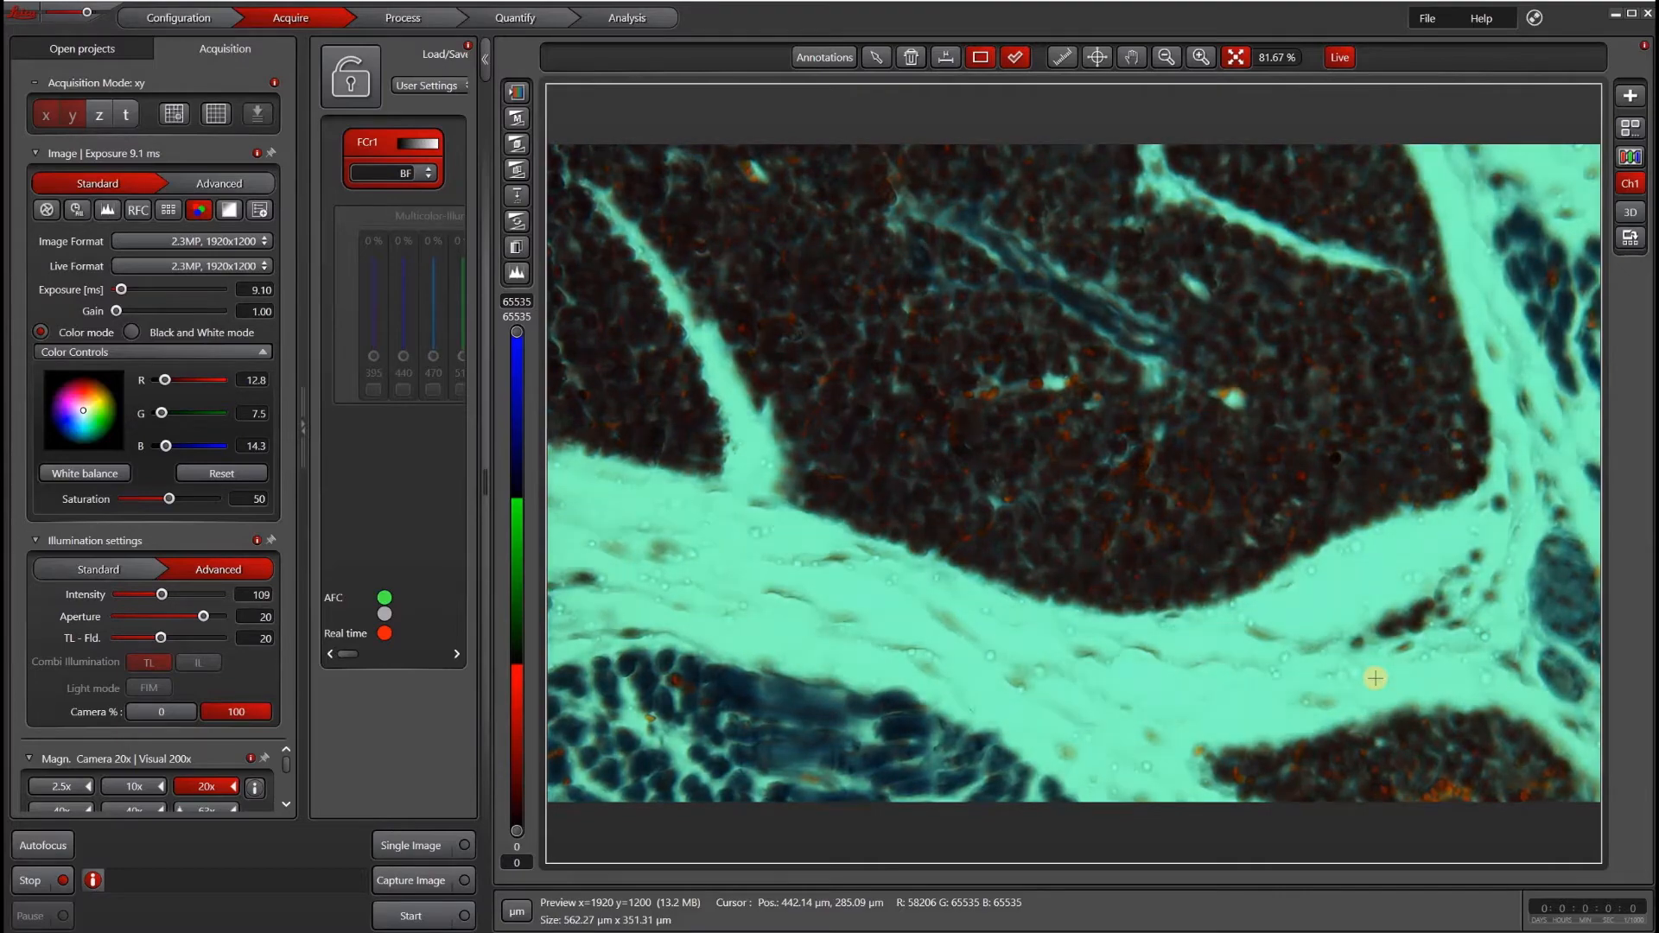
# - Draw another rectangle ROI on the background and run white balance from that region
pyautogui.moveTo(1288, 594); pyautogui.dragTo(1319, 623)
pyautogui.rightClick(1328, 640)
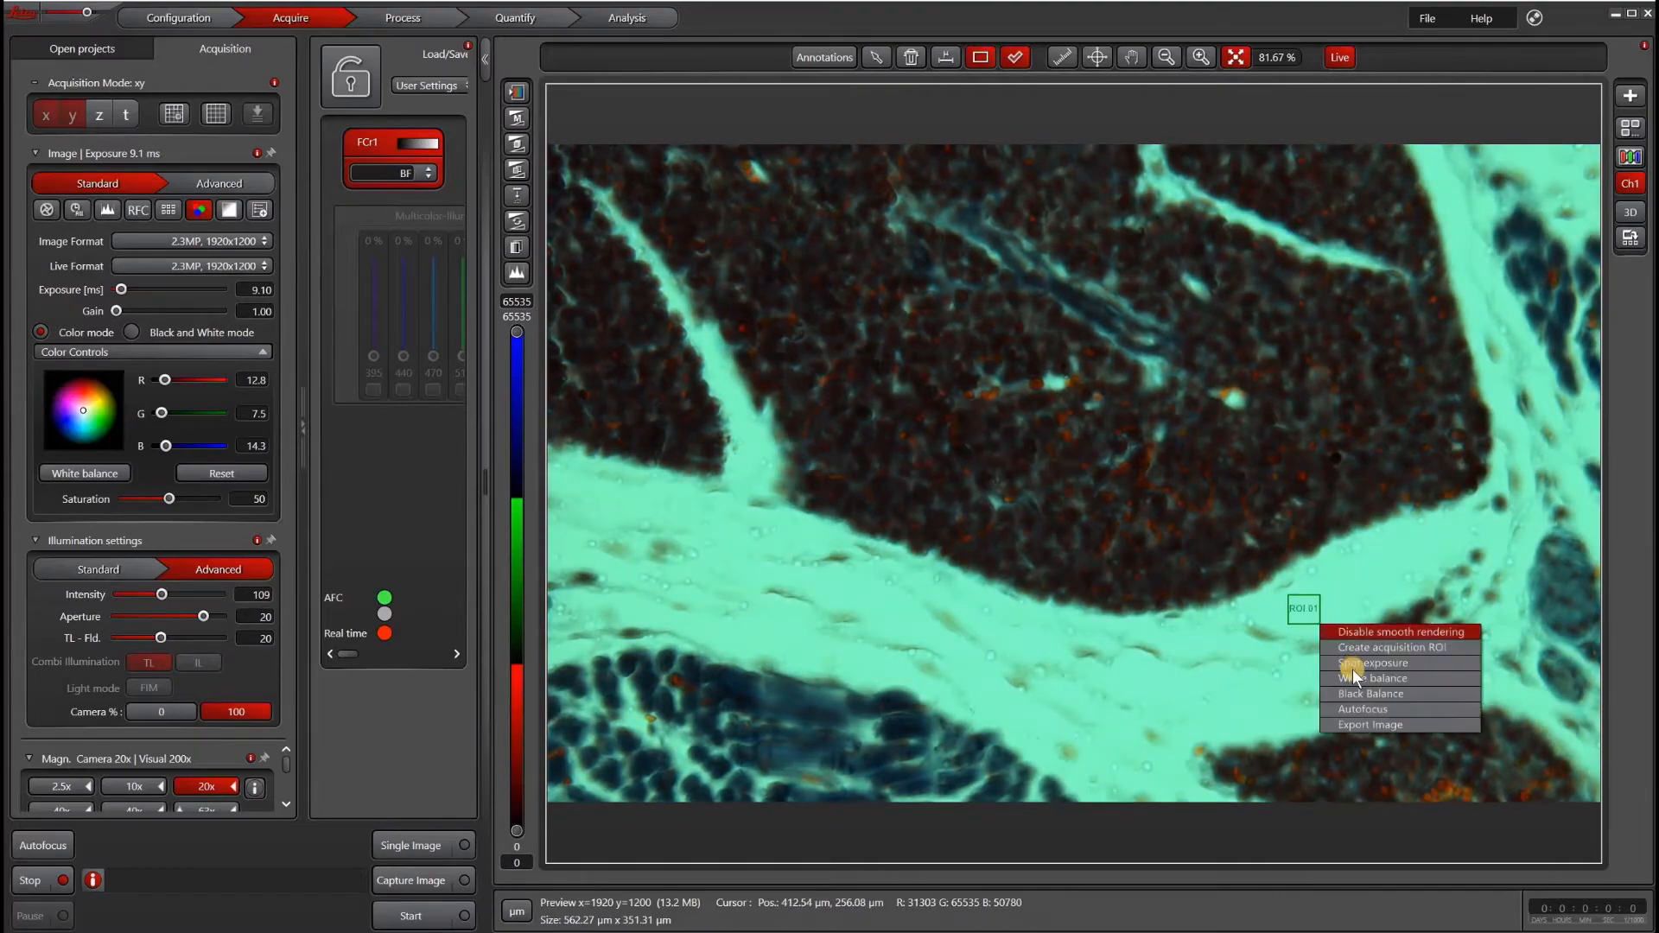
pyautogui.click(1355, 672)
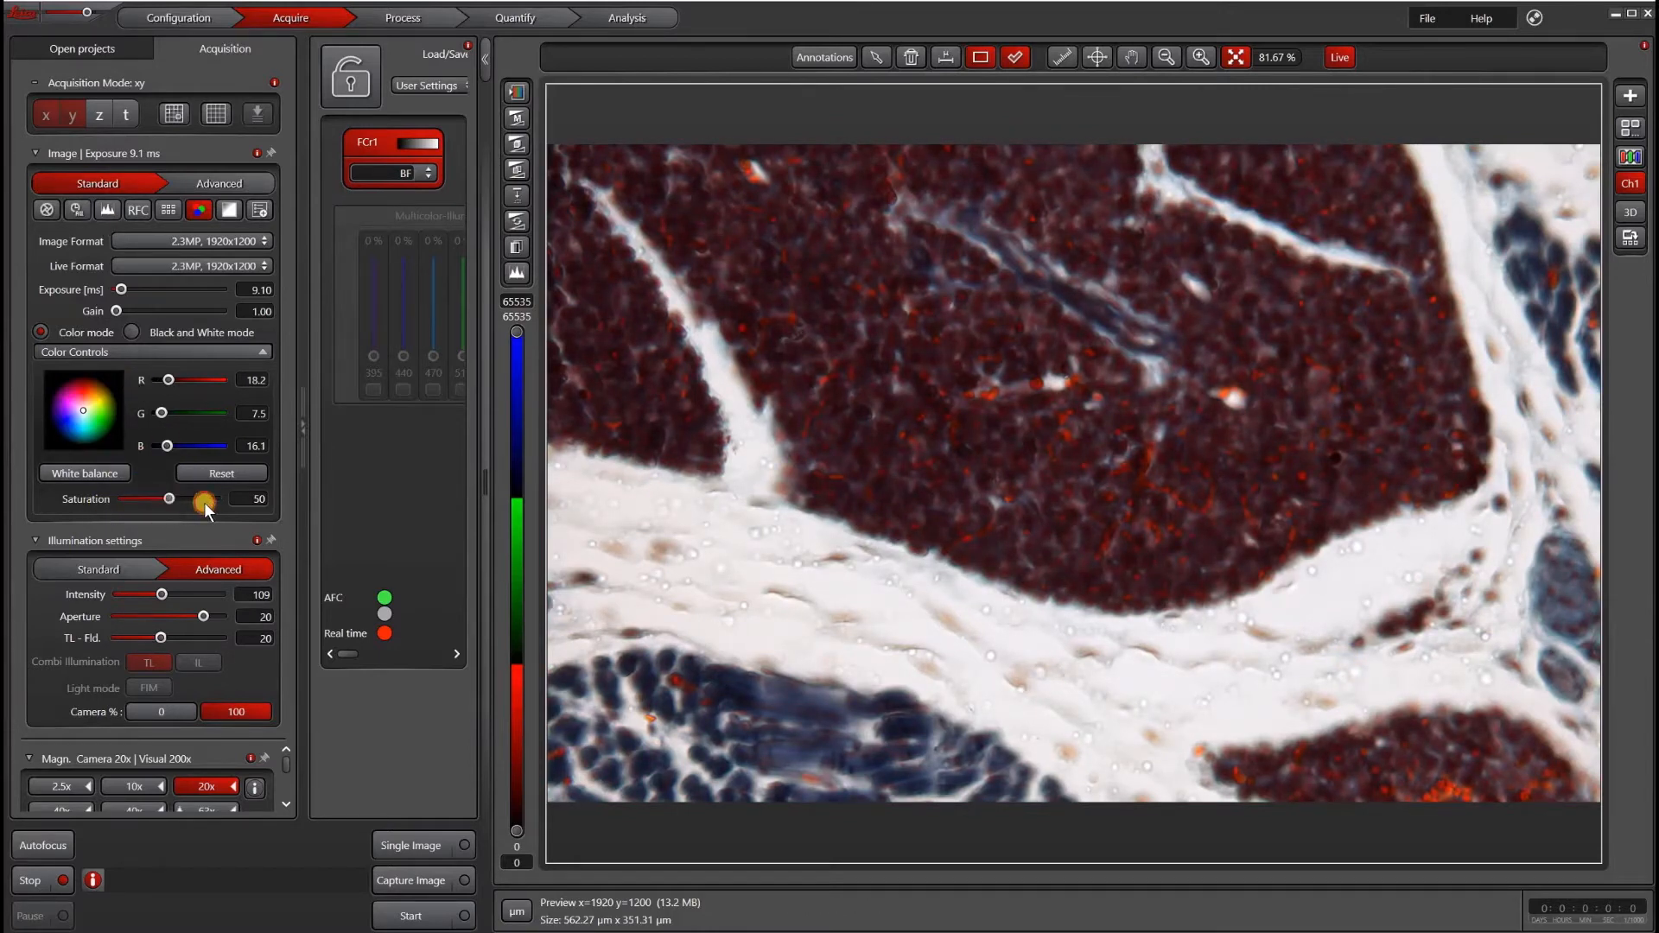
# - Lower the color saturation to 0 and then set it back to 50
pyautogui.moveTo(208, 503); pyautogui.dragTo(149, 504)
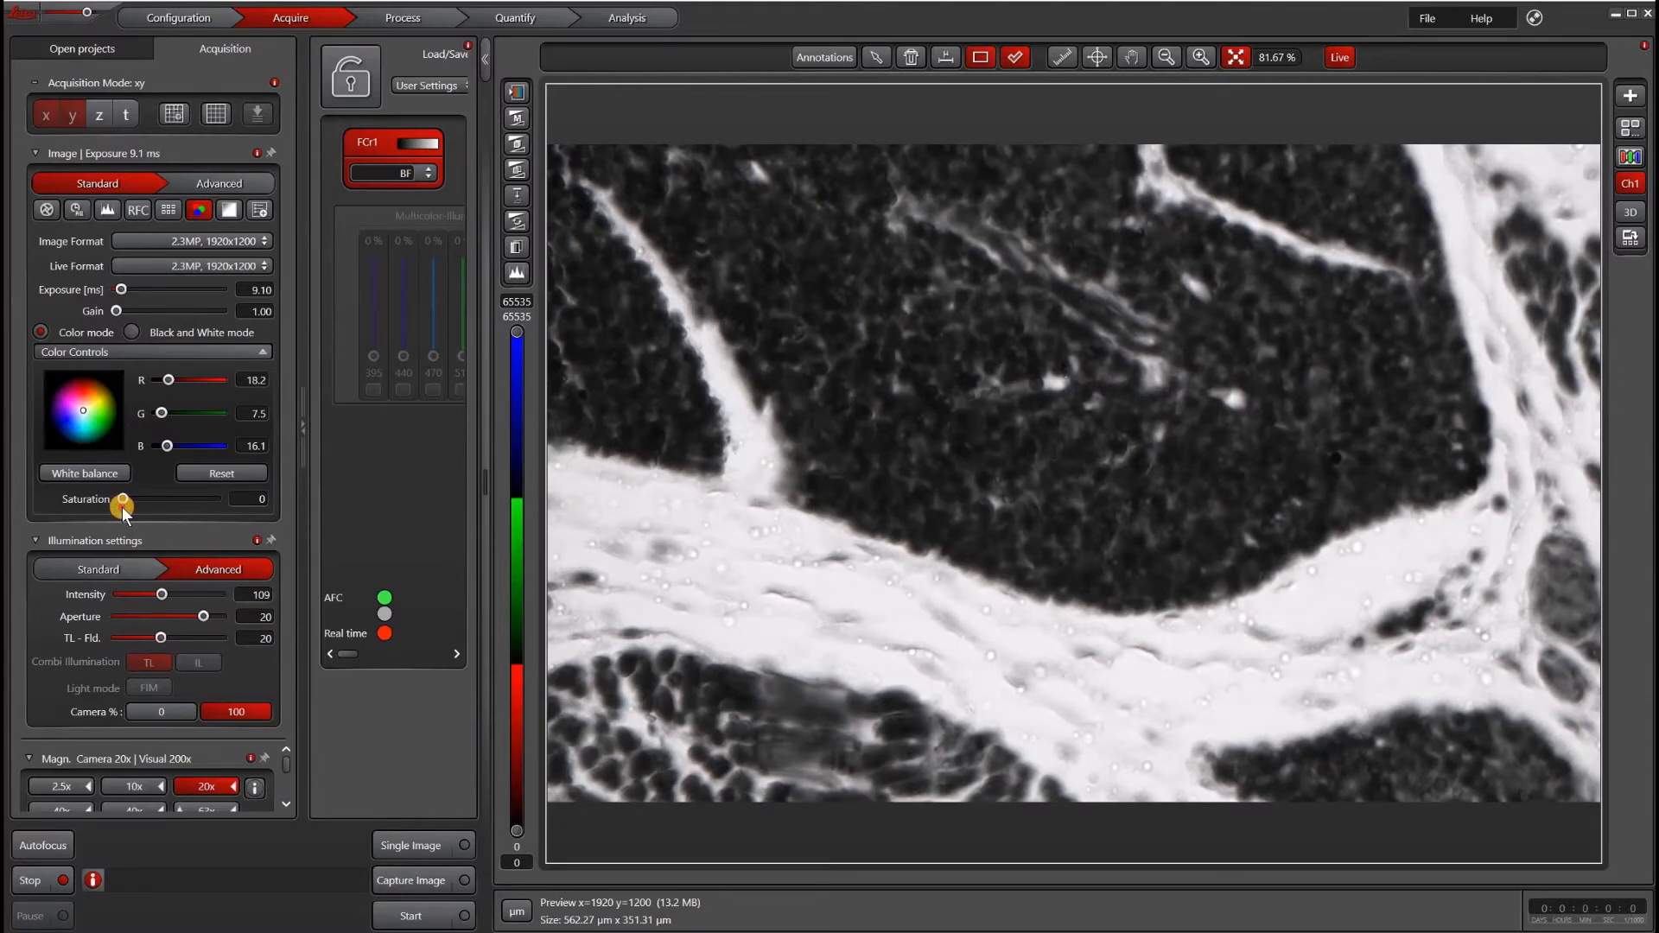
pyautogui.moveTo(131, 507); pyautogui.dragTo(150, 507)
pyautogui.click(250, 494)
pyautogui.write('50')
pyautogui.press('Return')
# - Open the advanced image settings and inspect the color temperature options
pyautogui.click(199, 185)
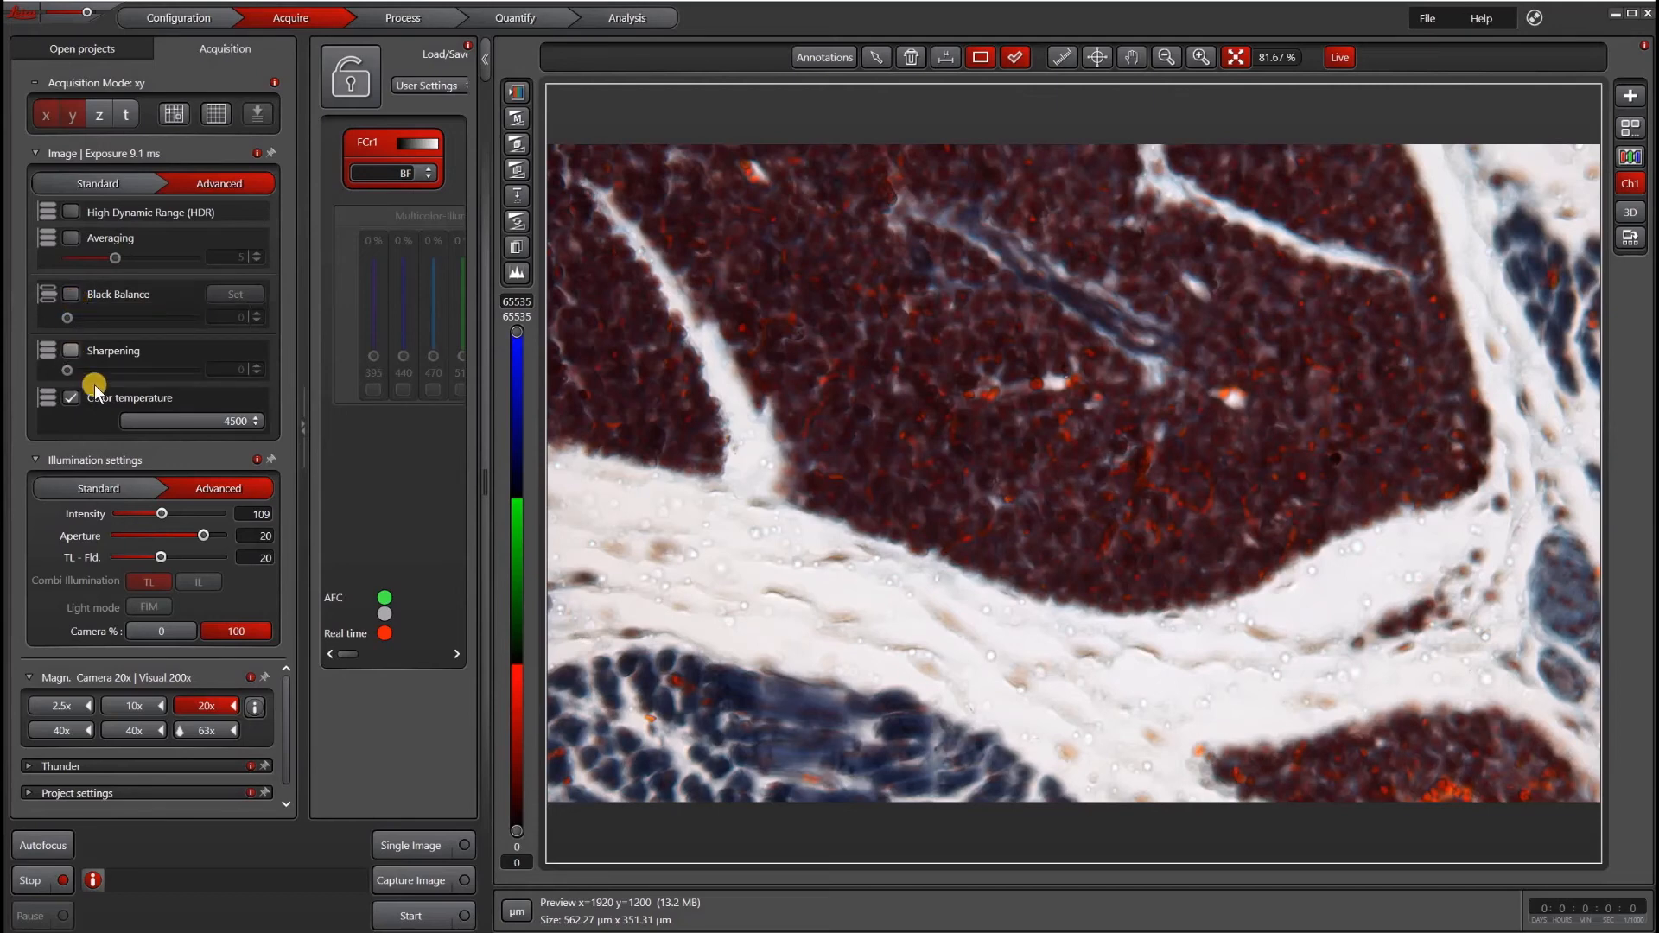
pyautogui.click(221, 418)
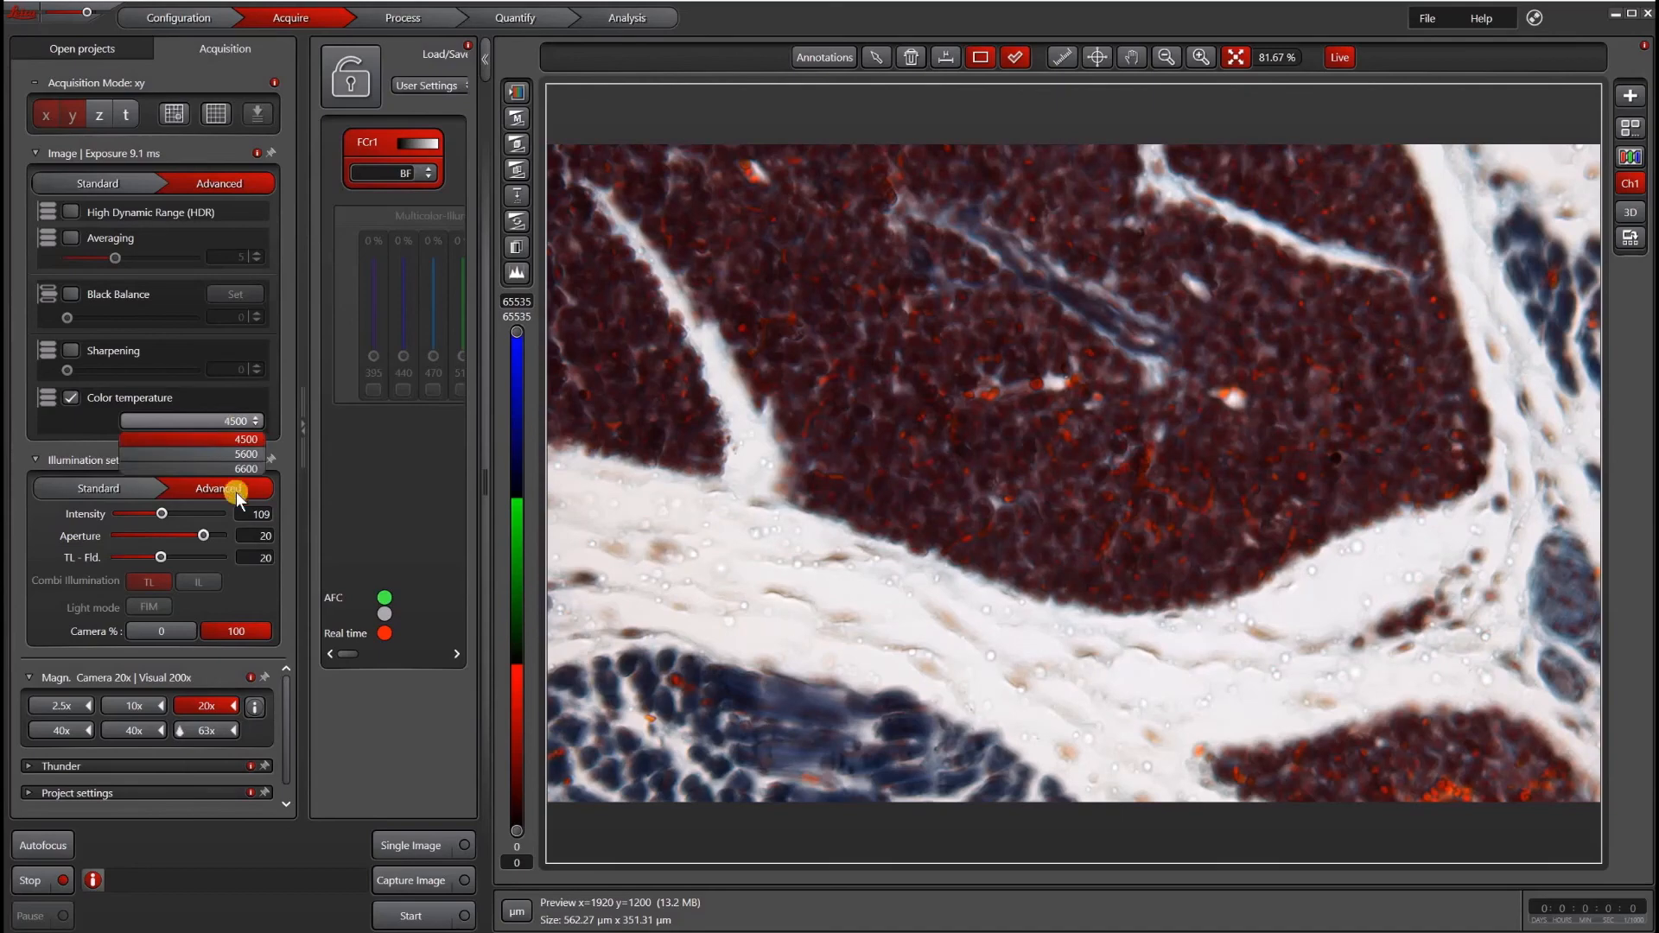
pyautogui.click(227, 390)
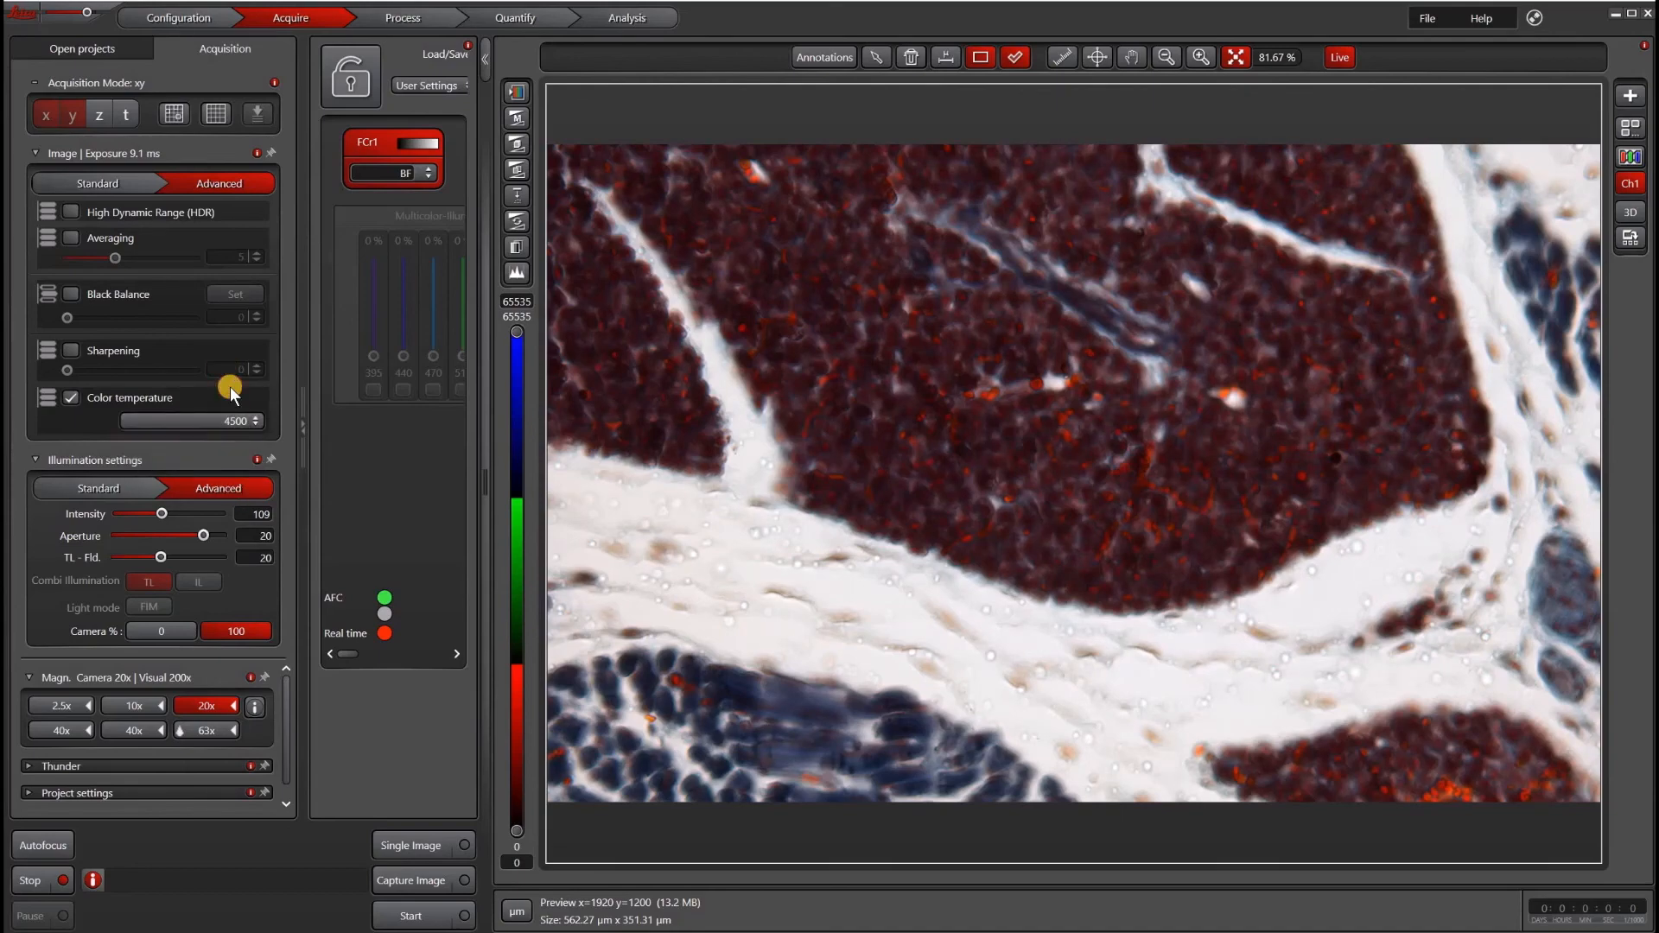